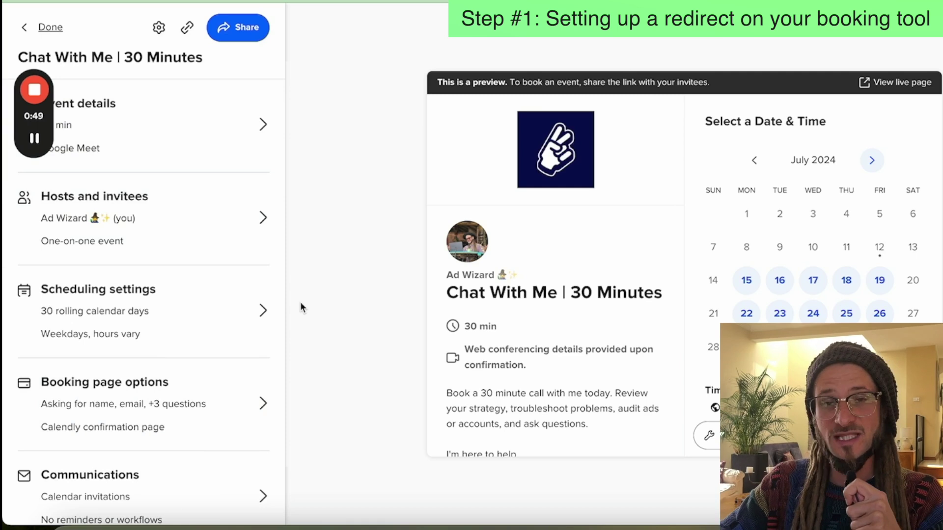
- In the event's booking page options, try to set the after-booking action to Redirect to an external site
{"action": "scroll", "coordinate": [130, 333], "scroll_direction": "down", "scroll_amount": 1}
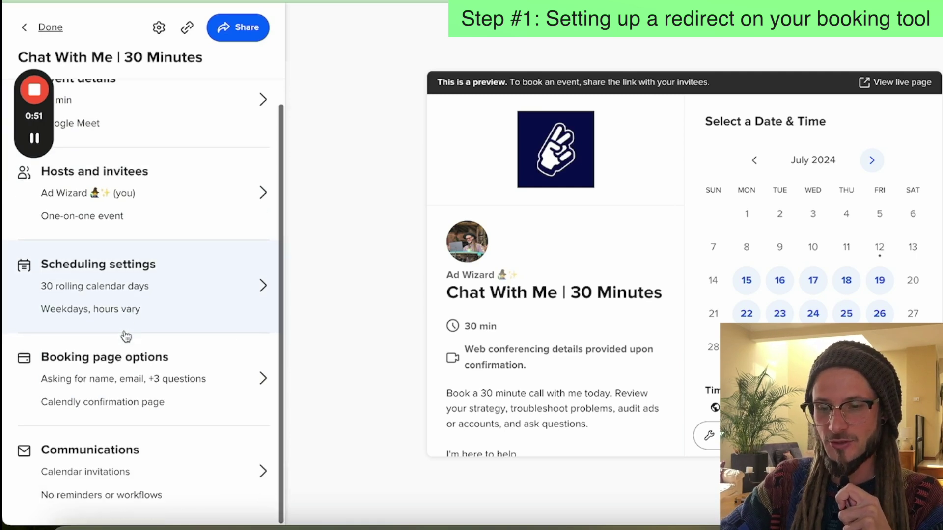
{"action": "left_click", "coordinate": [130, 402]}
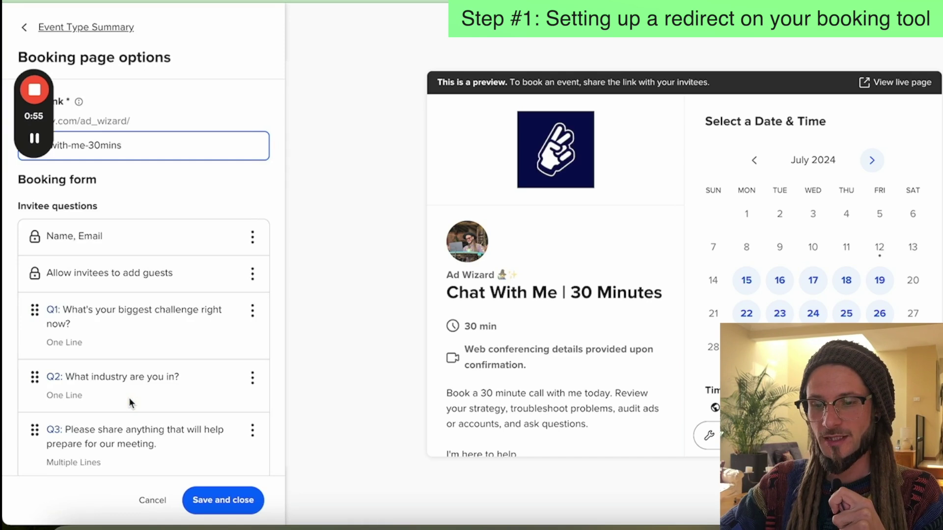
{"action": "scroll", "coordinate": [130, 403], "scroll_direction": "down", "scroll_amount": 3}
{"action": "scroll", "coordinate": [130, 401], "scroll_direction": "down", "scroll_amount": 2}
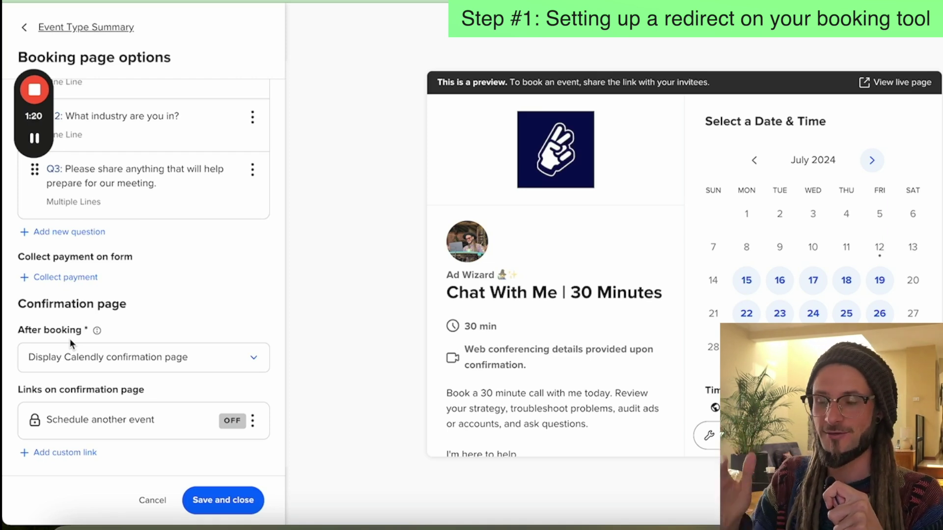
{"action": "left_click", "coordinate": [77, 359]}
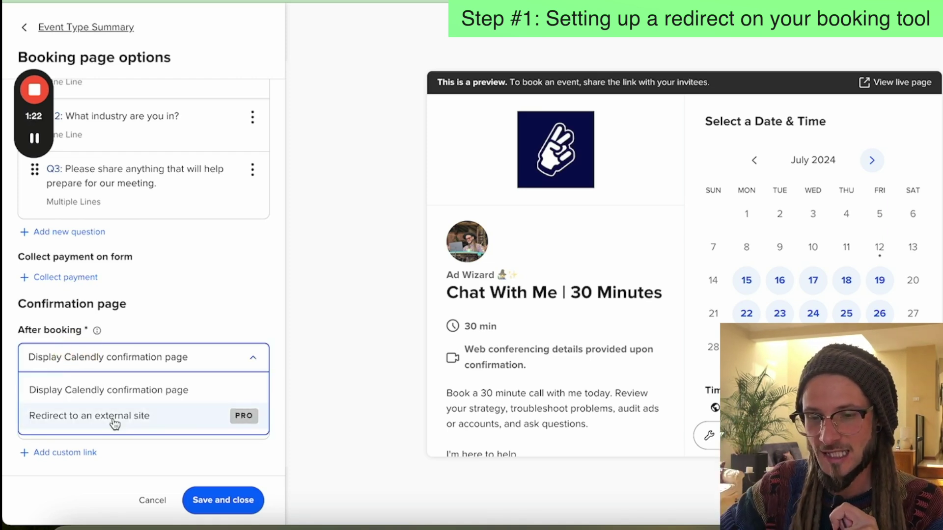
{"action": "left_click", "coordinate": [62, 418]}
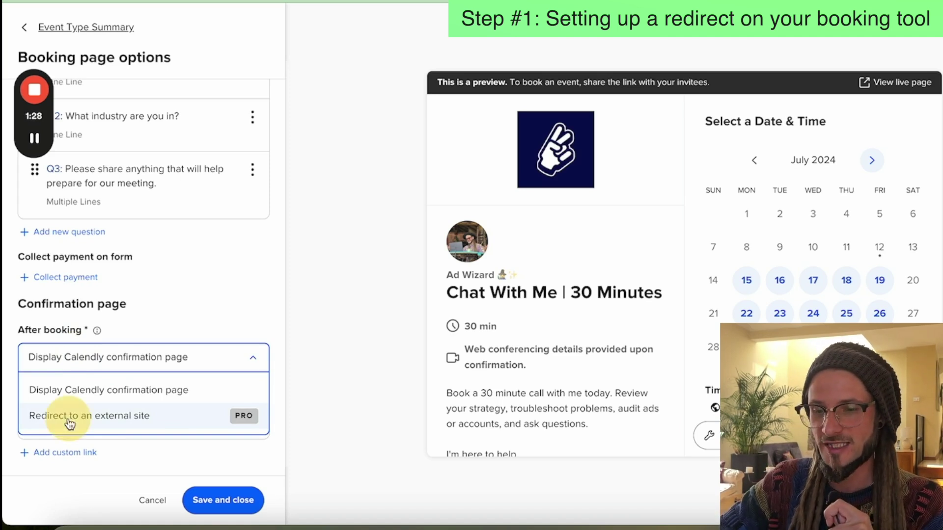
{"action": "left_click", "coordinate": [339, 393]}
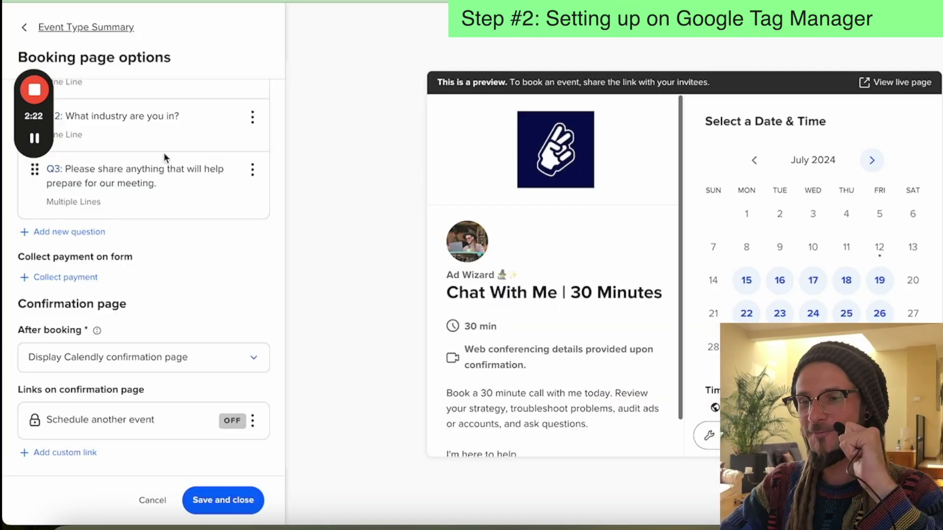
- Switch to Google Tag Manager and start a Conversion Linker tag that accepts incoming linker parameters
{"action": "key", "text": "ctrl+Tab"}
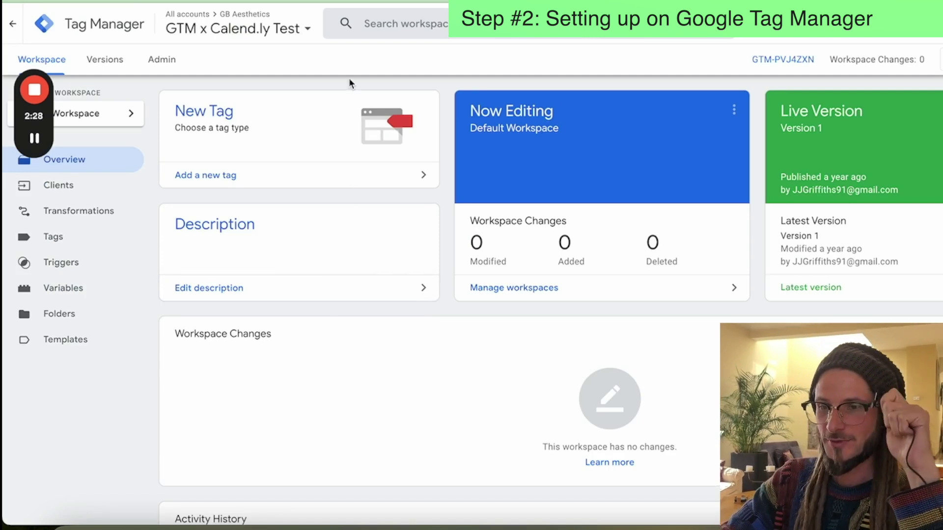
{"action": "left_click", "coordinate": [104, 237]}
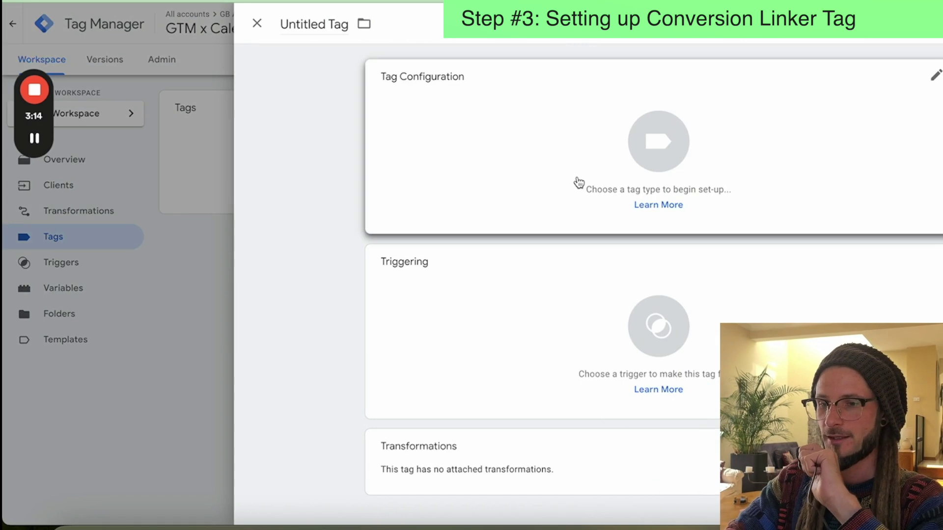
{"action": "left_click", "coordinate": [579, 182]}
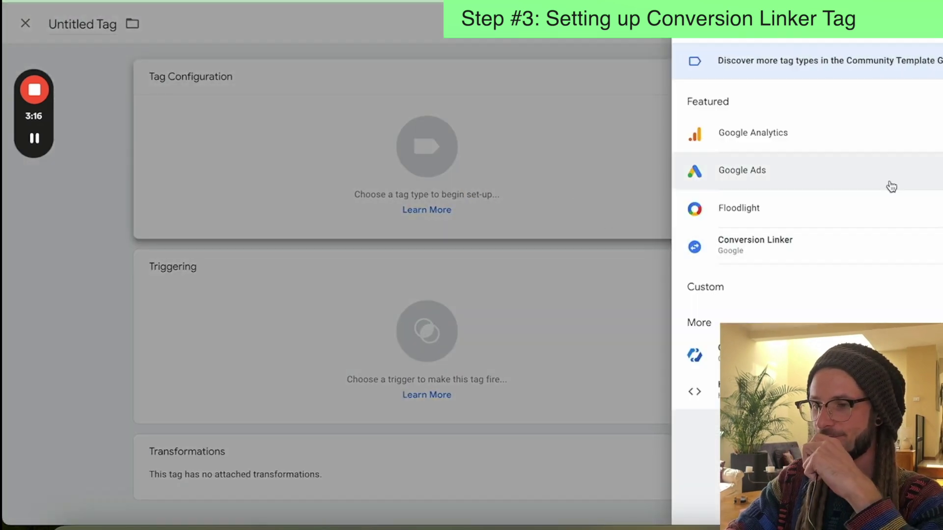
{"action": "left_click", "coordinate": [884, 185]}
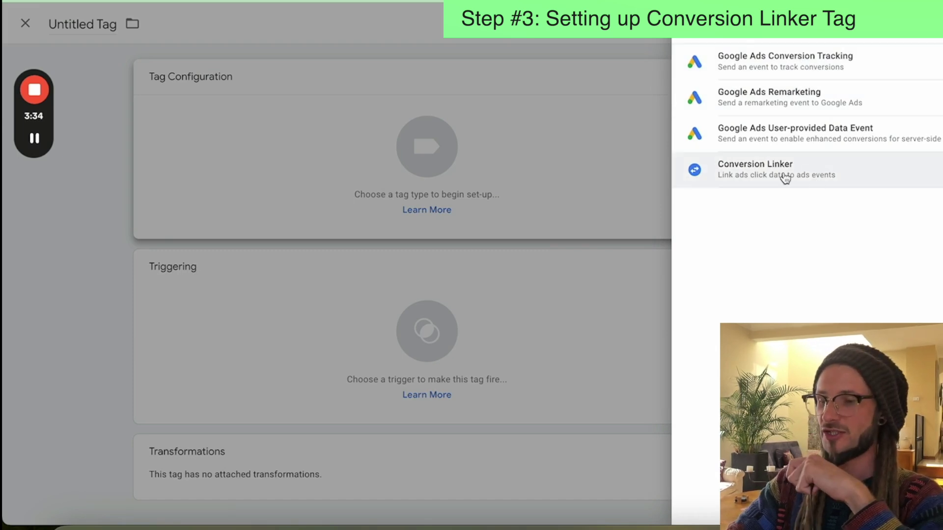
{"action": "left_click", "coordinate": [784, 178]}
{"action": "left_click", "coordinate": [398, 186]}
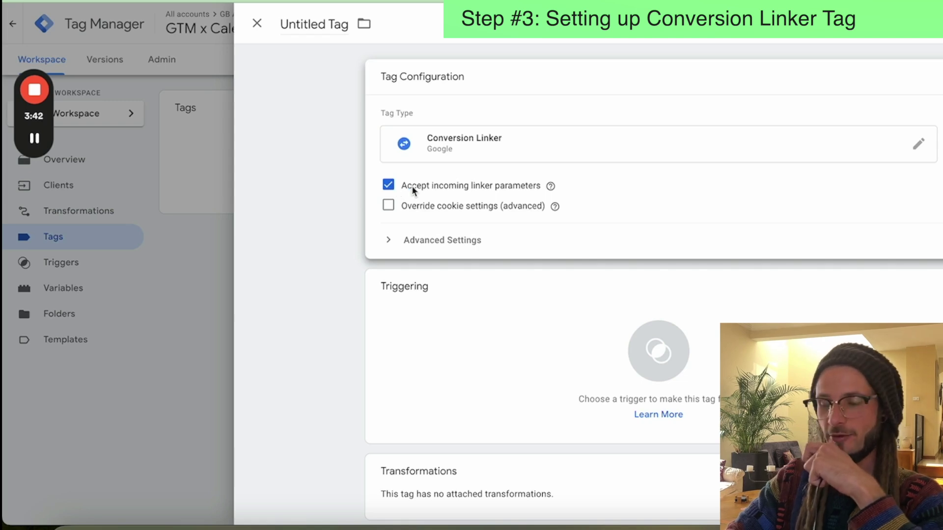
{"action": "mouse_move", "coordinate": [535, 188]}
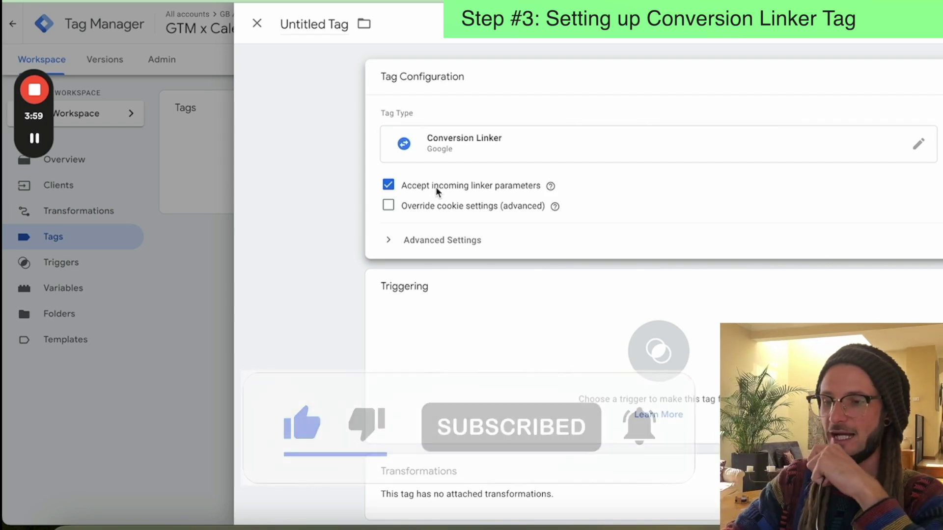
- Name the tag "Google Conversion Linker" and save it with an All Pages firing trigger
{"action": "left_click", "coordinate": [331, 22]}
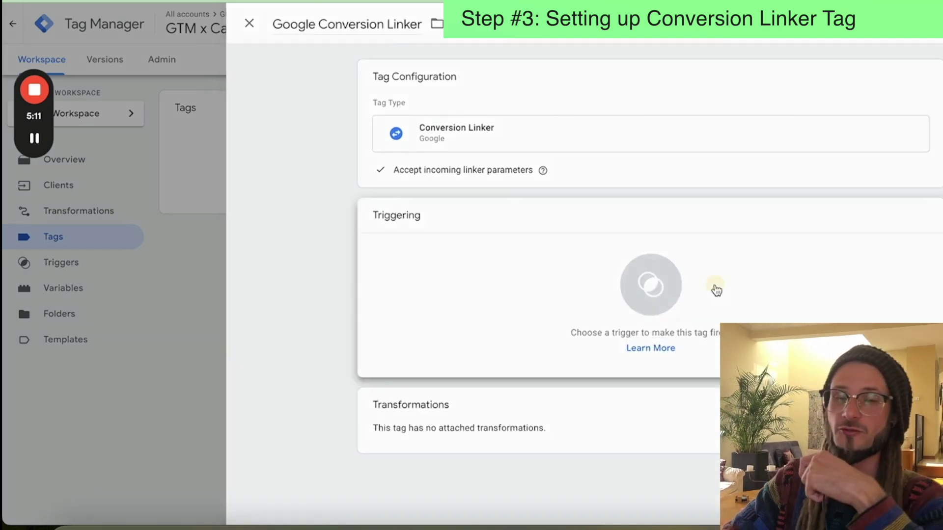
{"action": "left_click", "coordinate": [710, 285]}
{"action": "left_click", "coordinate": [331, 83]}
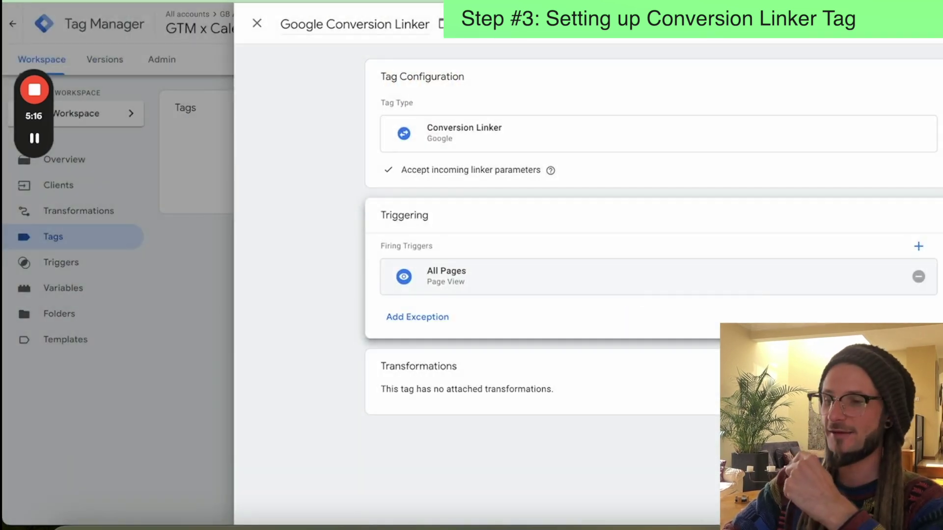
{"action": "left_click", "coordinate": [908, 23]}
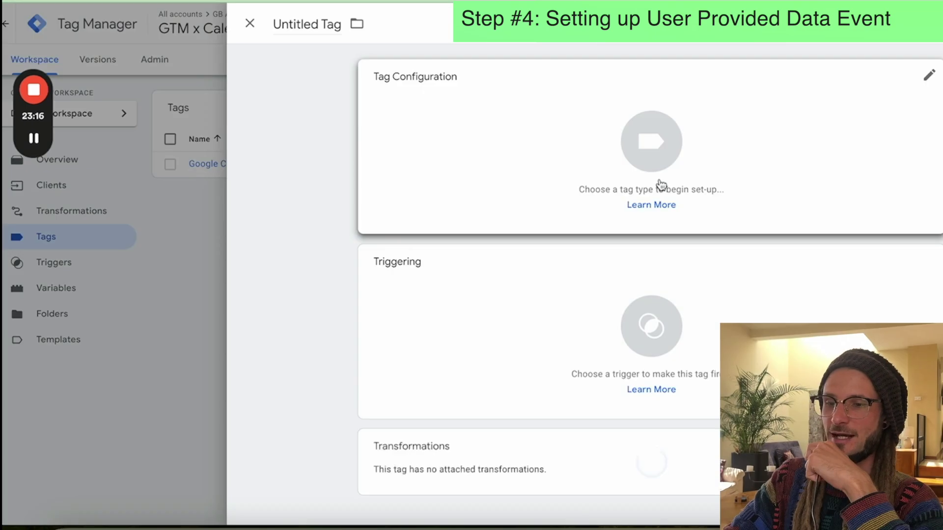
- Configure the new untitled tag with the Google Ads User-provided Data Event tag type
{"action": "left_click", "coordinate": [661, 187]}
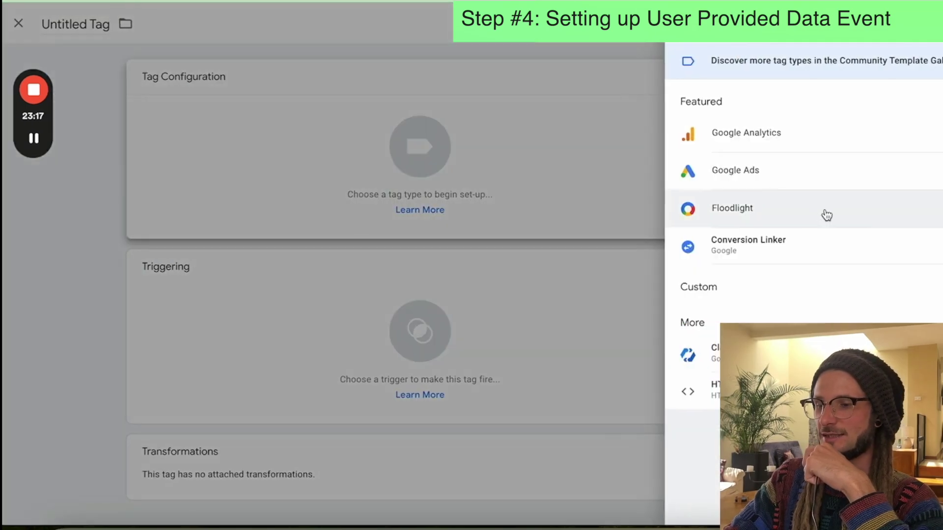
{"action": "left_click", "coordinate": [791, 164]}
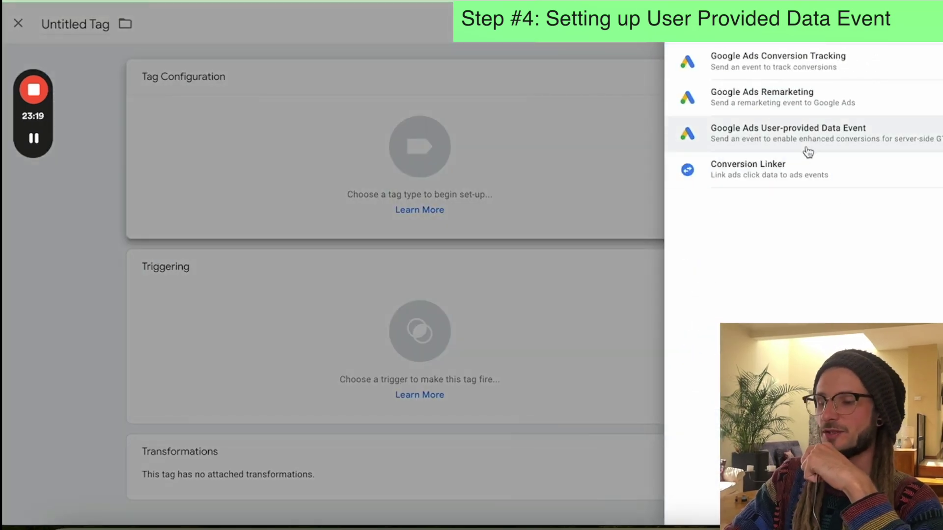
{"action": "left_click", "coordinate": [807, 150]}
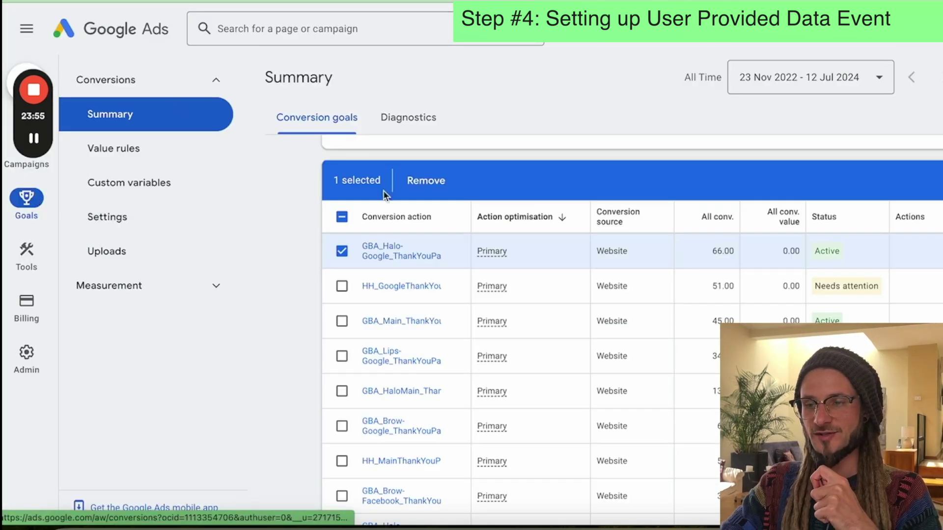
- Open the GBA_Halo-Google_ThankYouPage conversion action and show its tag setup instructions for Google Tag Manager
{"action": "left_click", "coordinate": [385, 259]}
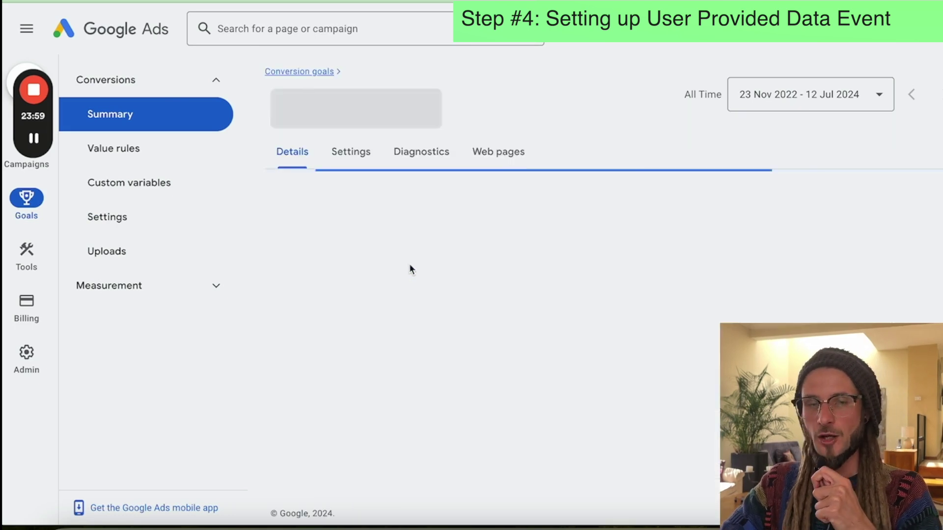
{"action": "scroll", "coordinate": [433, 426], "scroll_direction": "down", "scroll_amount": 5}
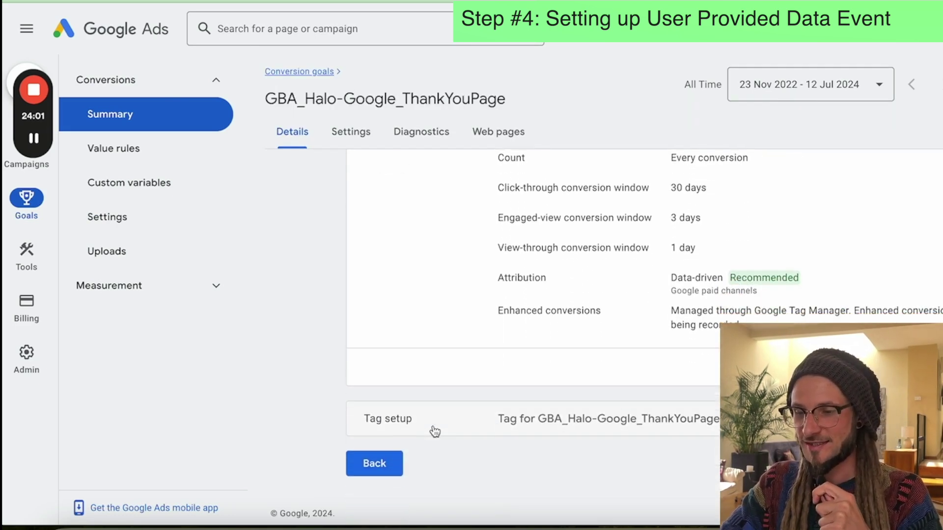
{"action": "left_click", "coordinate": [472, 430]}
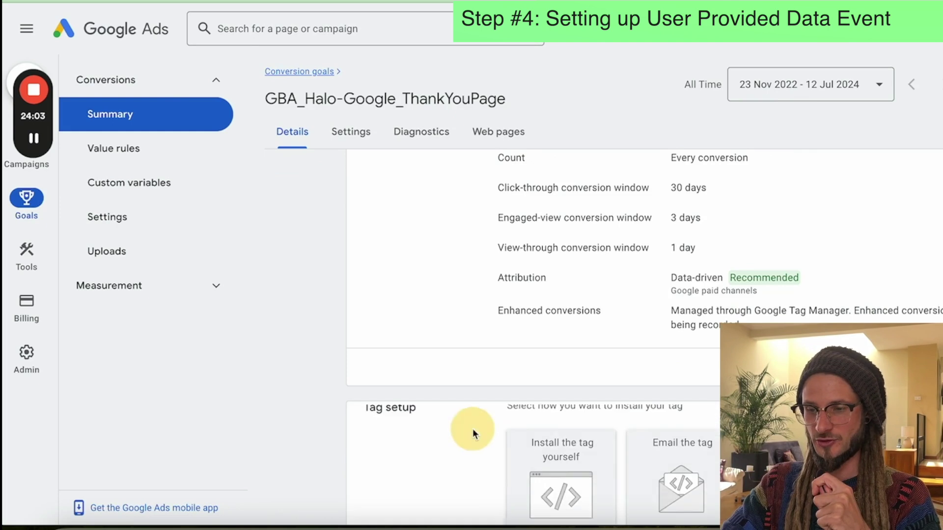
{"action": "scroll", "coordinate": [472, 429], "scroll_direction": "down", "scroll_amount": 1}
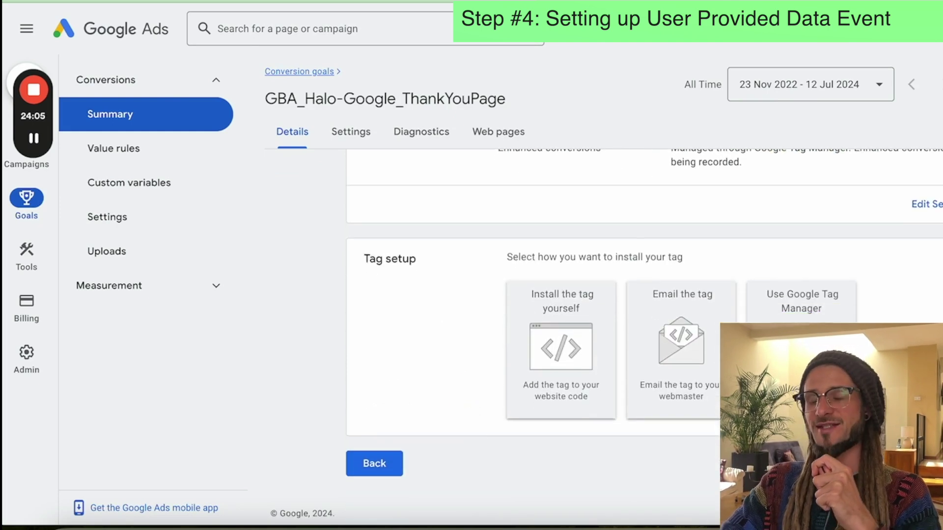
{"action": "left_click", "coordinate": [788, 321]}
{"action": "scroll", "coordinate": [788, 321], "scroll_direction": "down", "scroll_amount": 2}
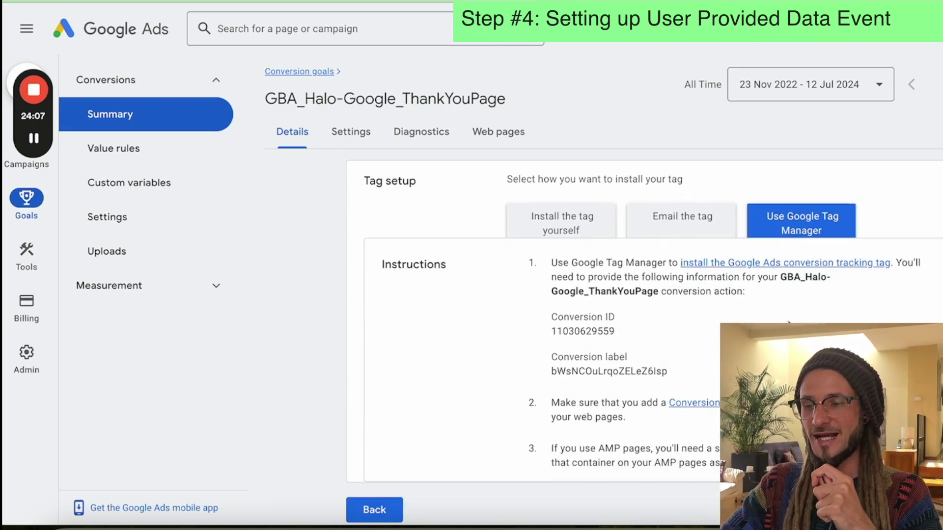
- Copy the conversion action's Conversion ID and enter it in the User-provided Data Event tag in Google Tag Manager
{"action": "double_click", "coordinate": [569, 332]}
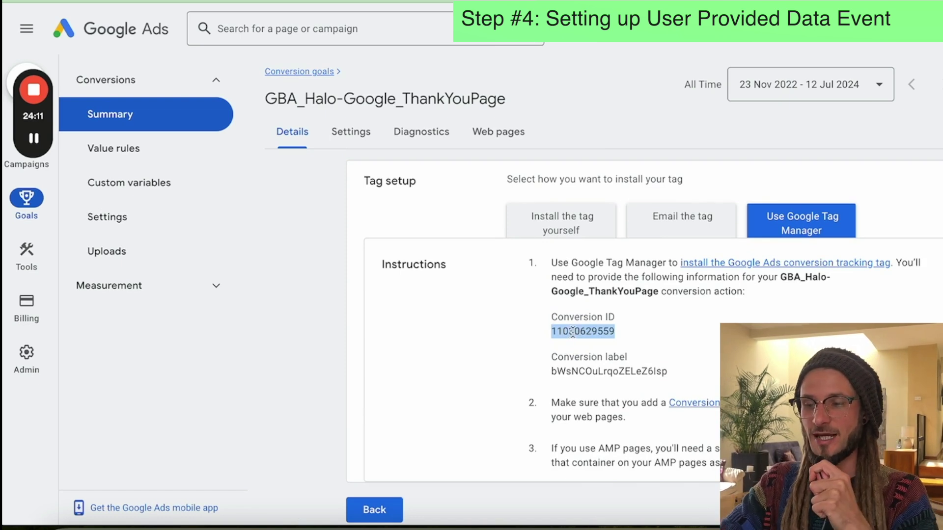
{"action": "left_click", "coordinate": [572, 332]}
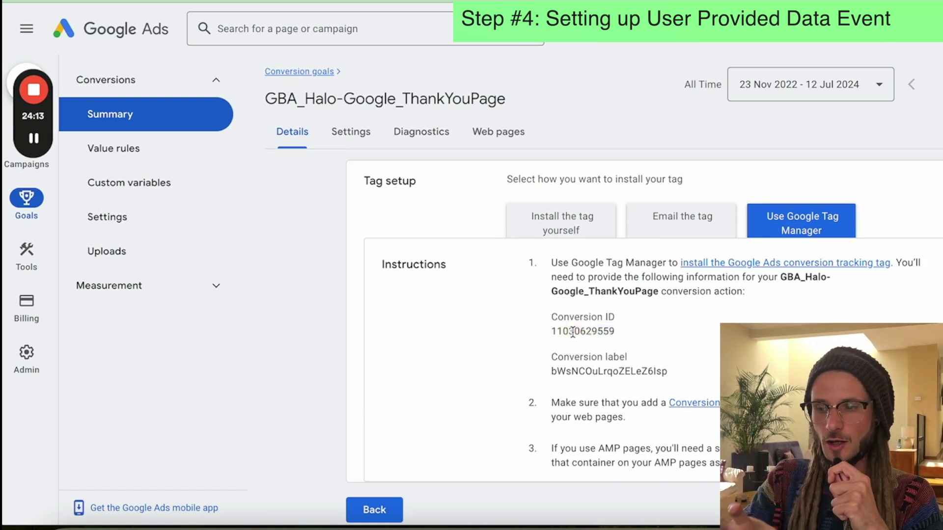
{"action": "double_click", "coordinate": [572, 332]}
{"action": "key", "text": "ctrl+c"}
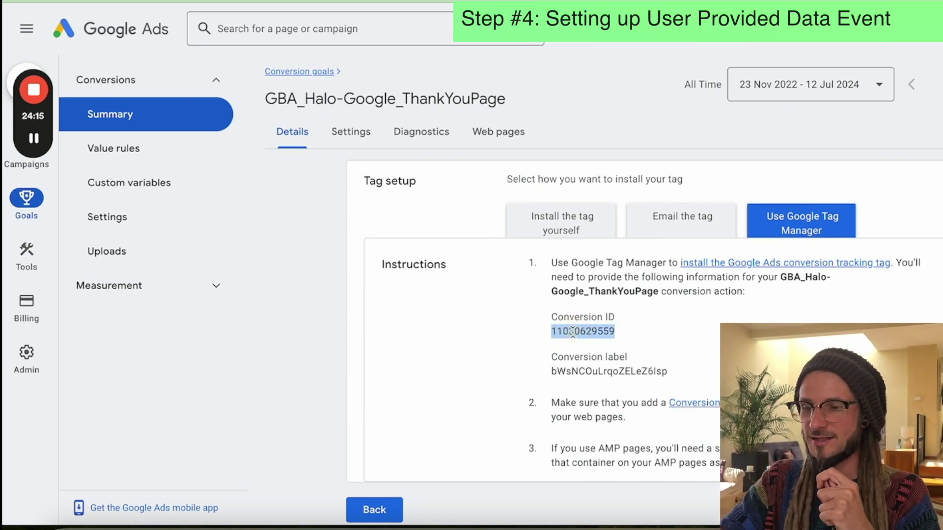
{"action": "key", "text": "alt+Tab"}
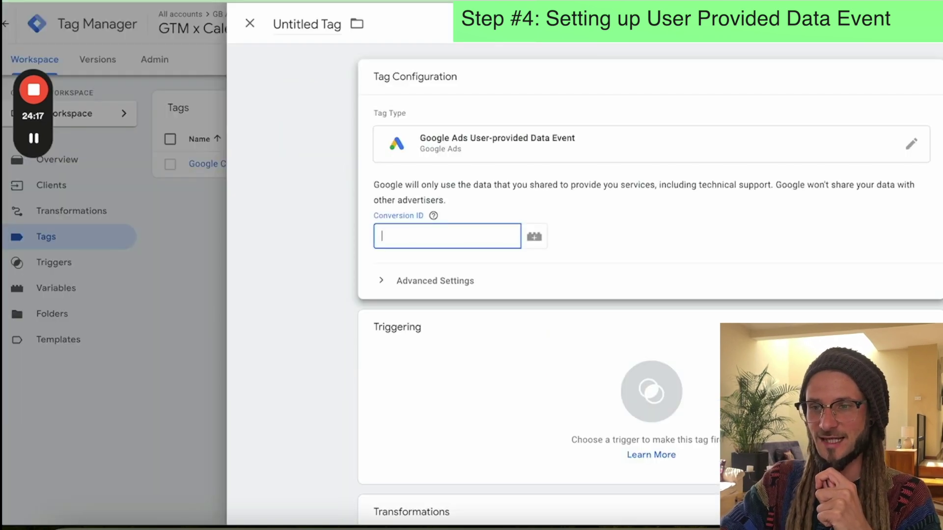
{"action": "key", "text": "ctrl+v"}
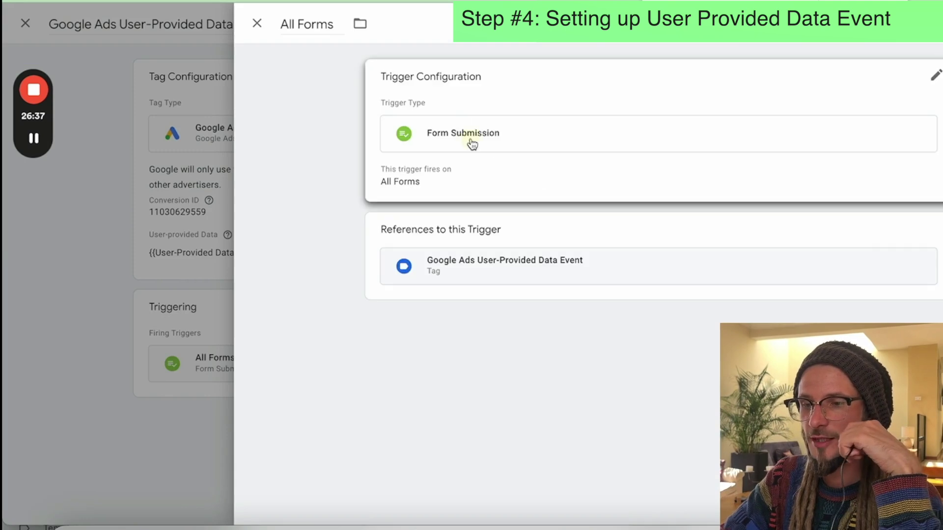
- Choose Form Submission as the trigger type of the All Forms trigger and close the trigger
{"action": "left_click", "coordinate": [475, 156]}
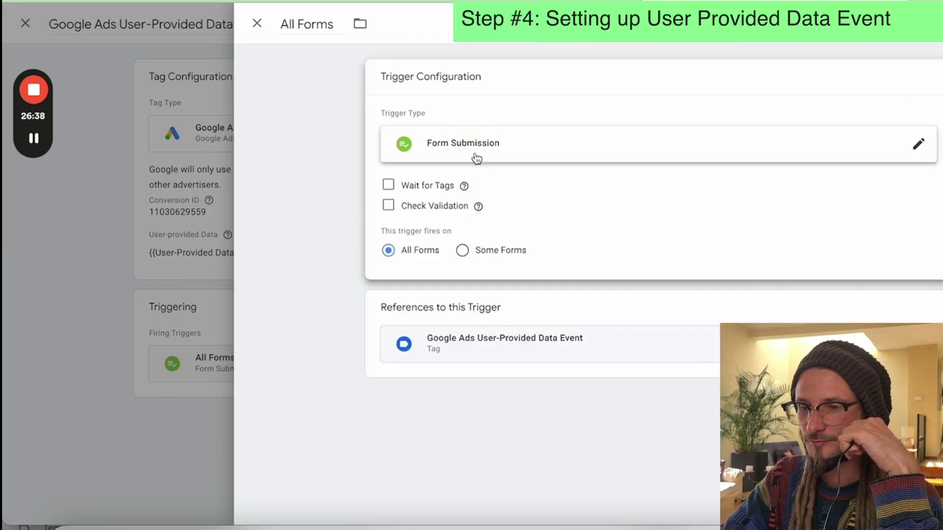
{"action": "left_click", "coordinate": [474, 158]}
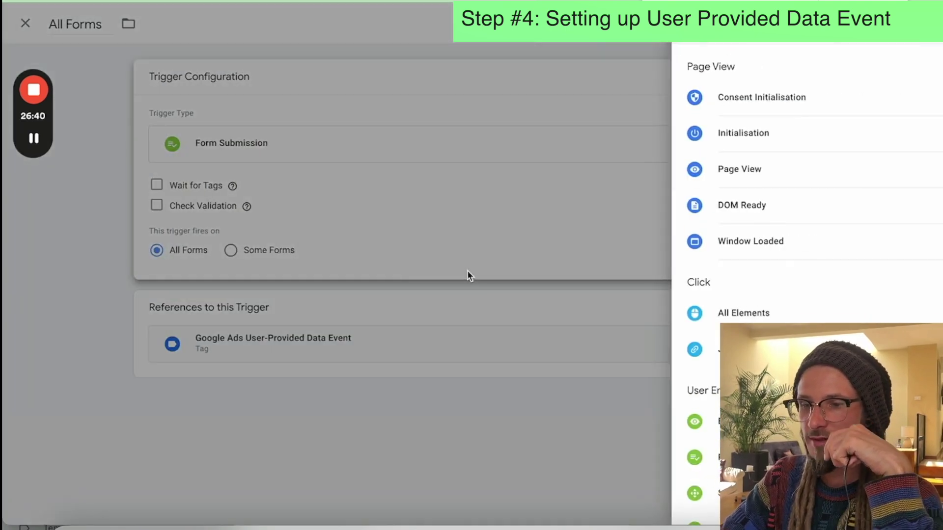
{"action": "scroll", "coordinate": [847, 269], "scroll_direction": "down", "scroll_amount": 3}
{"action": "scroll", "coordinate": [848, 266], "scroll_direction": "down", "scroll_amount": 3}
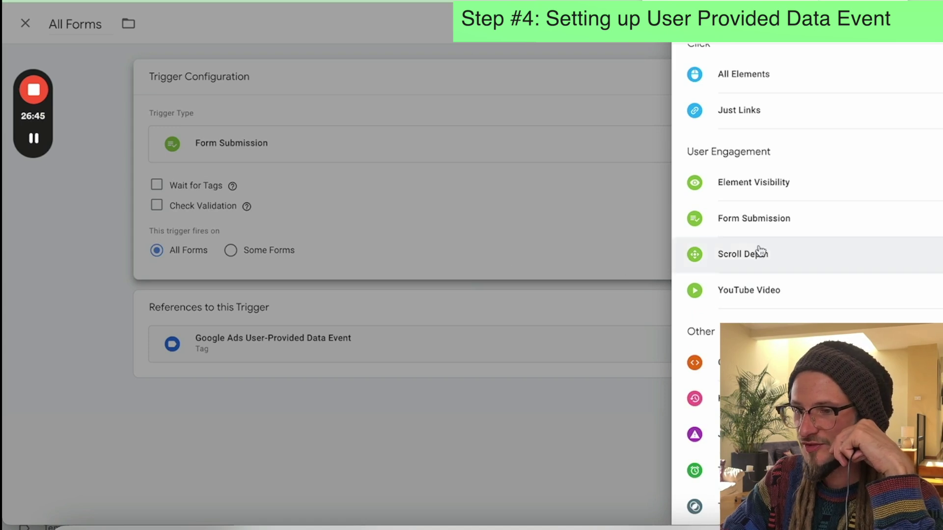
{"action": "left_click", "coordinate": [722, 221]}
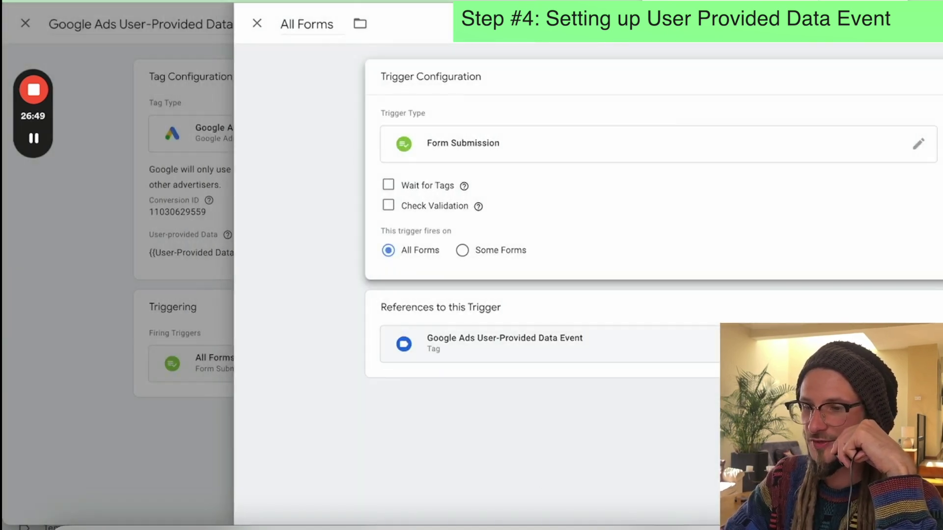
{"action": "left_click", "coordinate": [299, 25]}
{"action": "triple_click", "coordinate": [299, 25]}
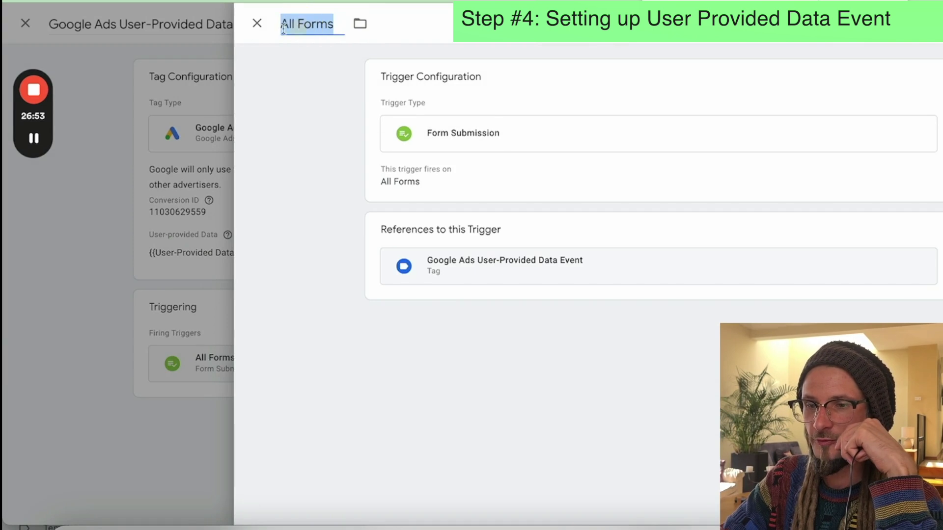
{"action": "left_click", "coordinate": [257, 23]}
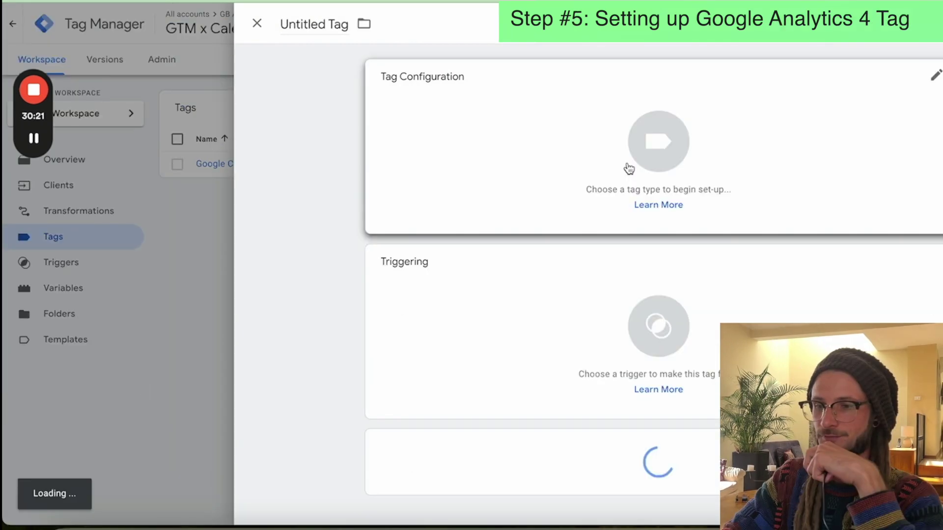
- Set the new untitled tag's type to Google Analytics: GA4
{"action": "left_click", "coordinate": [627, 168]}
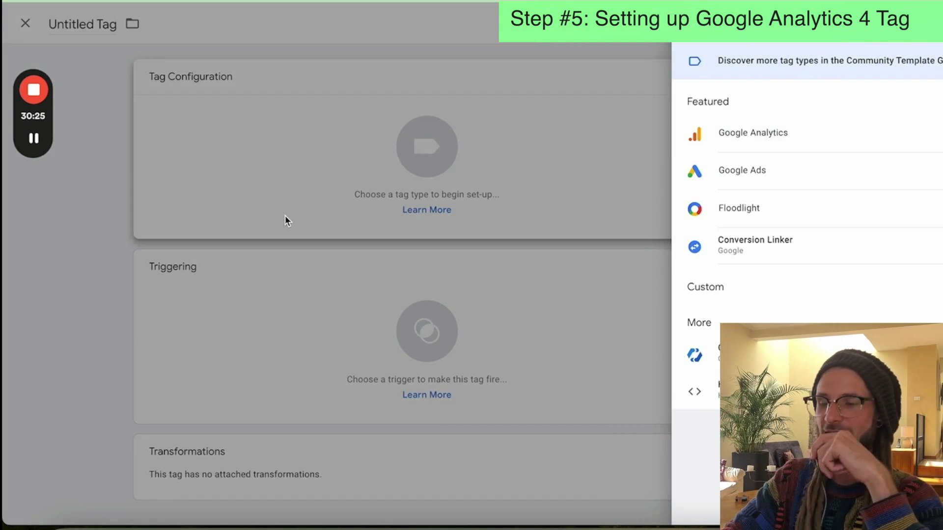
{"action": "left_click", "coordinate": [330, 96]}
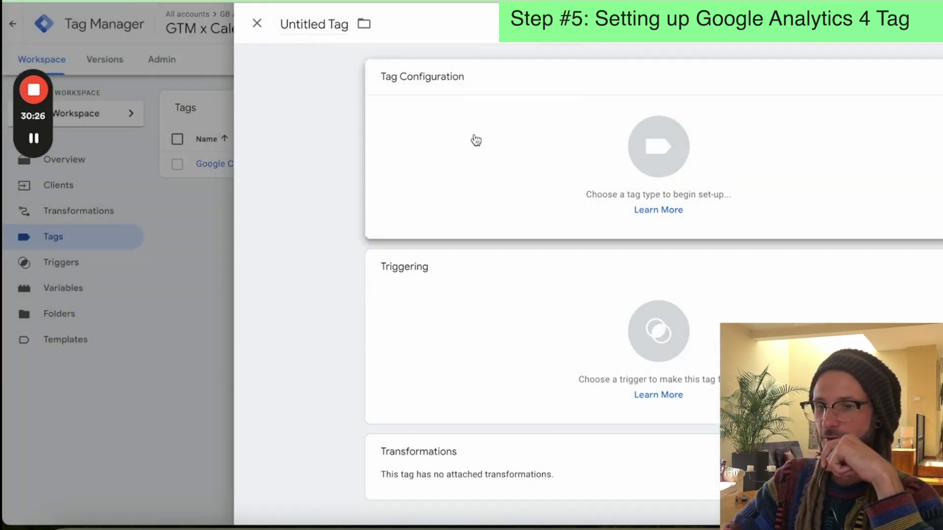
{"action": "left_click", "coordinate": [627, 141]}
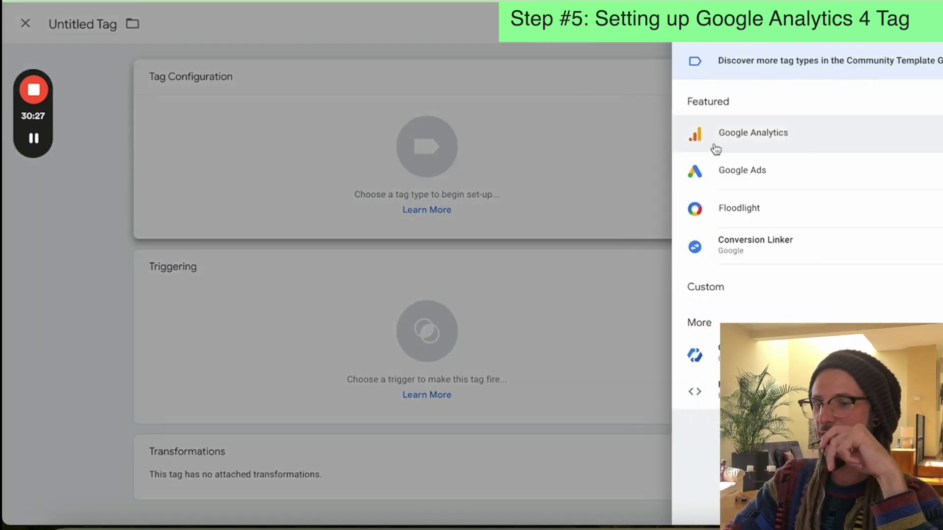
{"action": "left_click", "coordinate": [807, 143]}
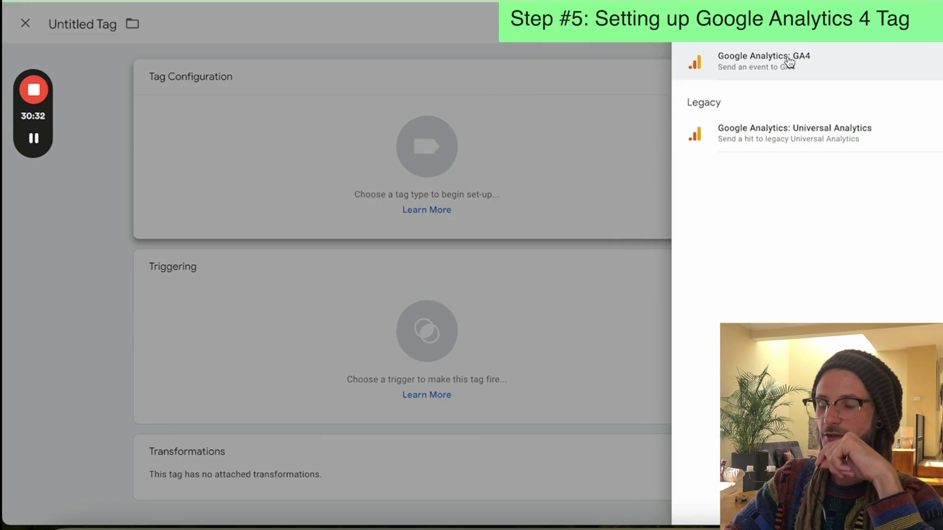
{"action": "left_click", "coordinate": [746, 74]}
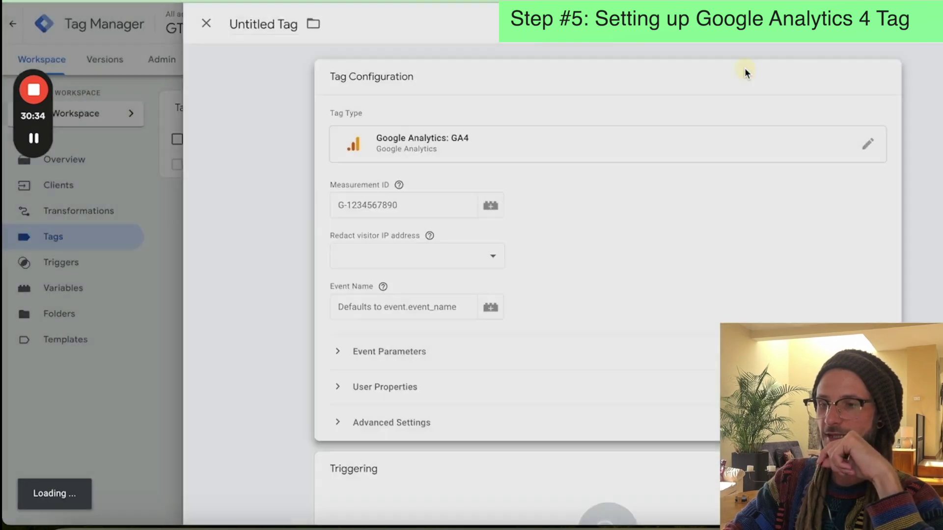
- Switch to Google Analytics and open the stream details of the Instructor Live - MASTER - GA4 web data stream
{"action": "left_click", "coordinate": [519, 203]}
{"action": "left_click", "coordinate": [471, 220]}
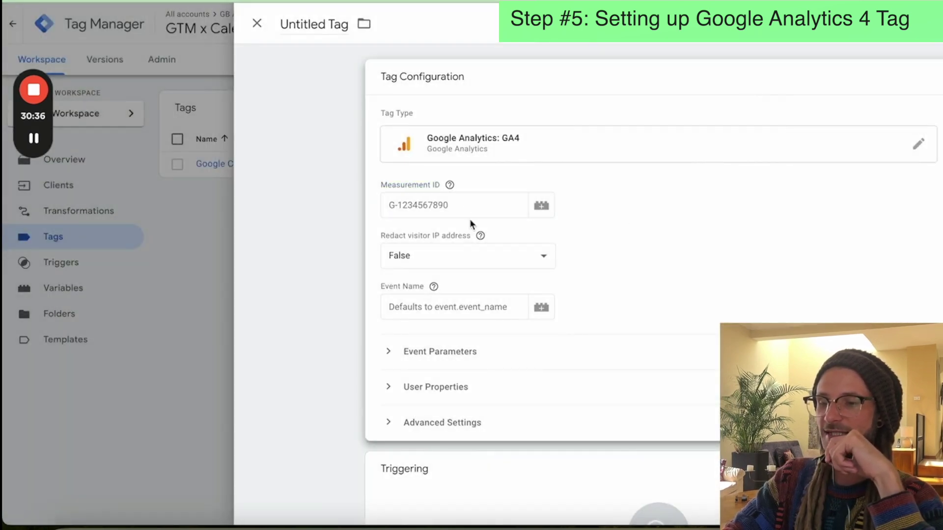
{"action": "left_click", "coordinate": [456, 212]}
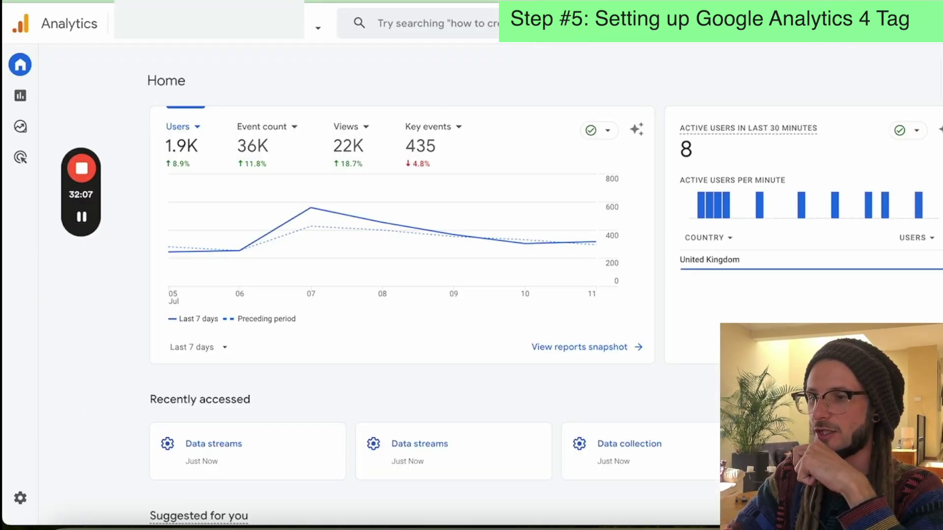
{"action": "mouse_move", "coordinate": [40, 505]}
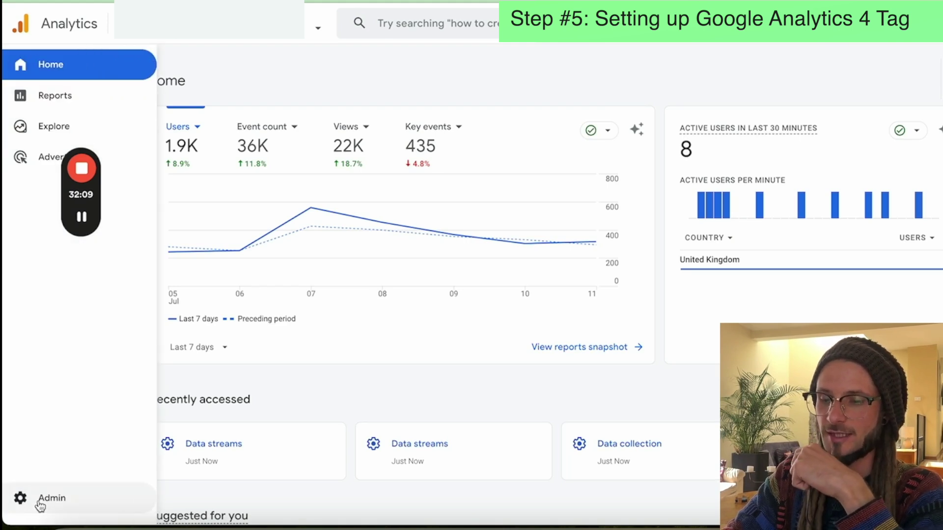
{"action": "left_click", "coordinate": [39, 502]}
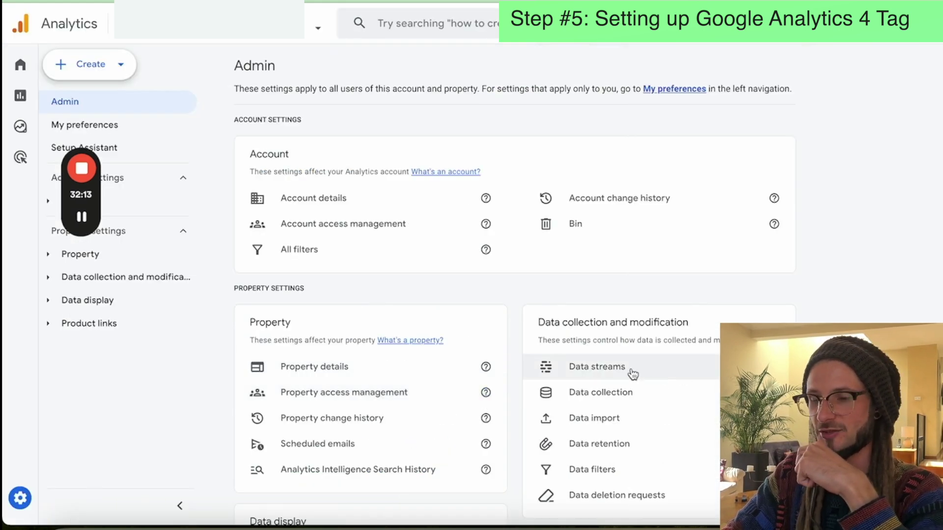
{"action": "left_click", "coordinate": [604, 374]}
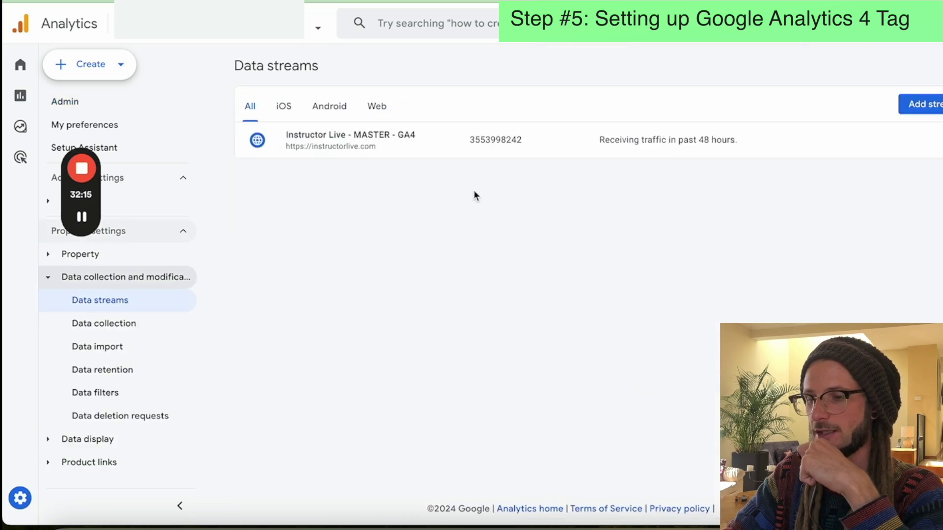
{"action": "left_click", "coordinate": [378, 153]}
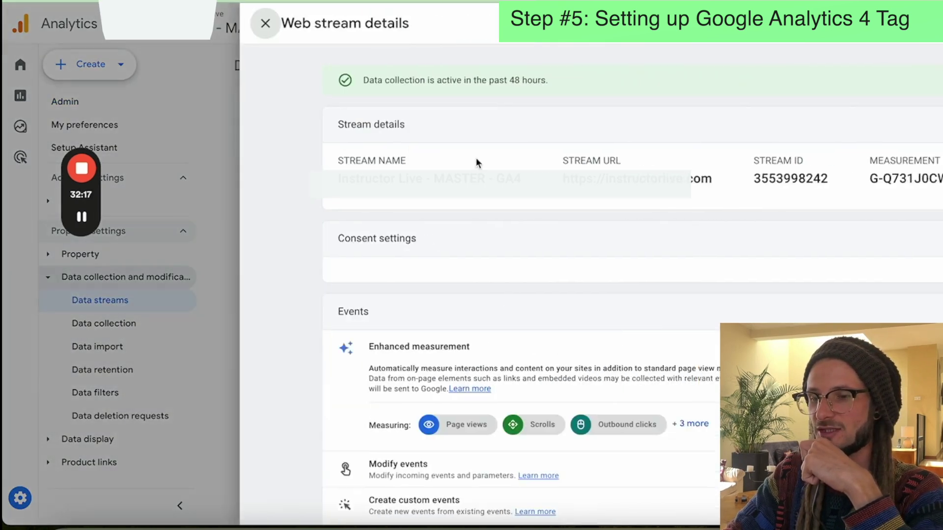
- Copy the web stream's Measurement ID and enter it in the GA4 tag in Google Tag Manager
{"action": "double_click", "coordinate": [881, 180]}
{"action": "left_click", "coordinate": [939, 178]}
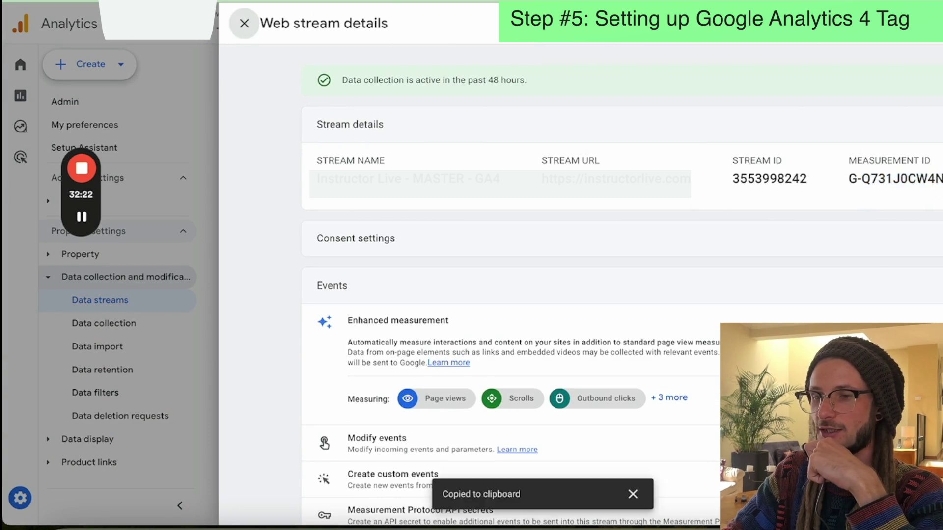
{"action": "key", "text": "ctrl+Tab"}
{"action": "key", "text": "ctrl+v"}
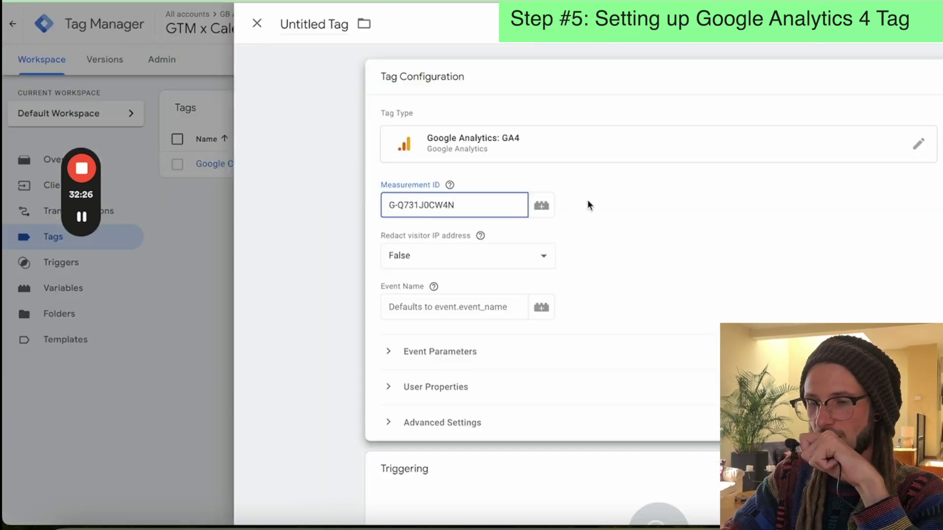
{"action": "left_click", "coordinate": [616, 207]}
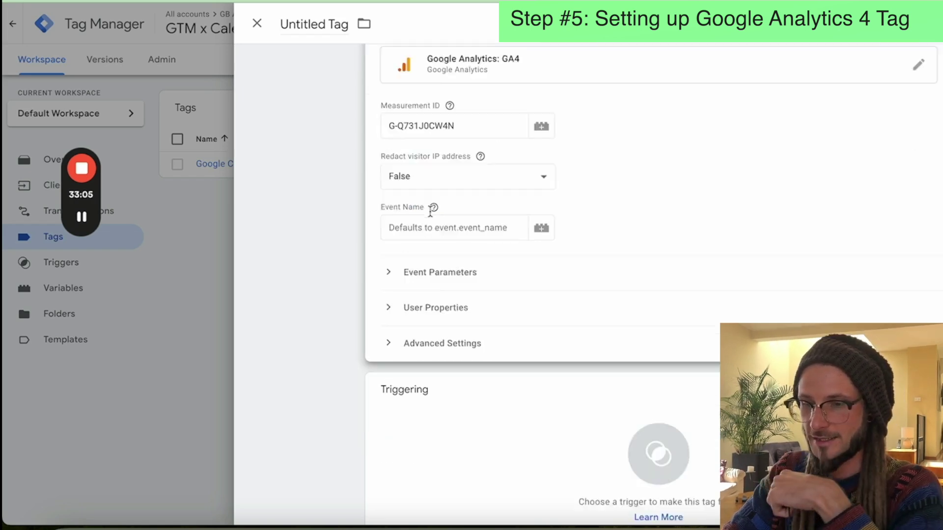
- Assign the All Pages page view trigger to the GA4 tag
{"action": "scroll", "coordinate": [572, 388], "scroll_direction": "down", "scroll_amount": 3}
{"action": "left_click", "coordinate": [570, 377]}
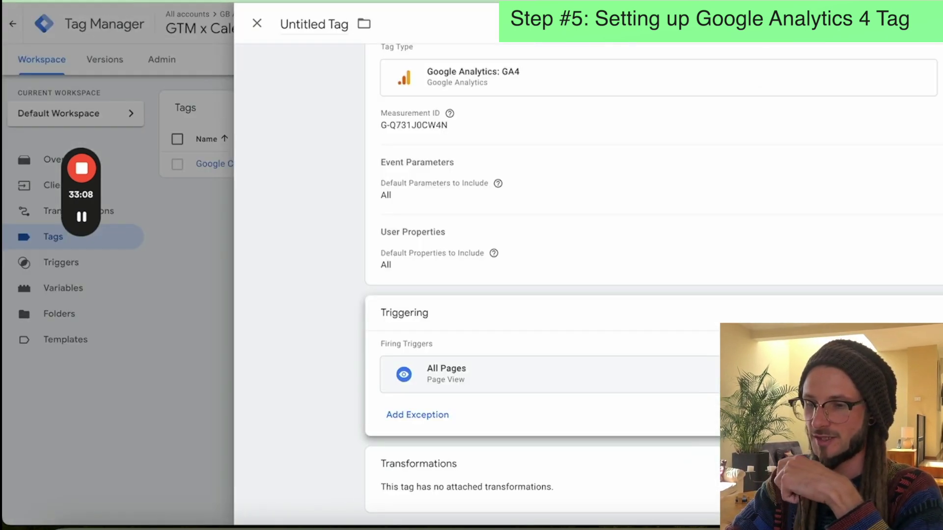
{"action": "scroll", "coordinate": [844, 160], "scroll_direction": "up", "scroll_amount": 2}
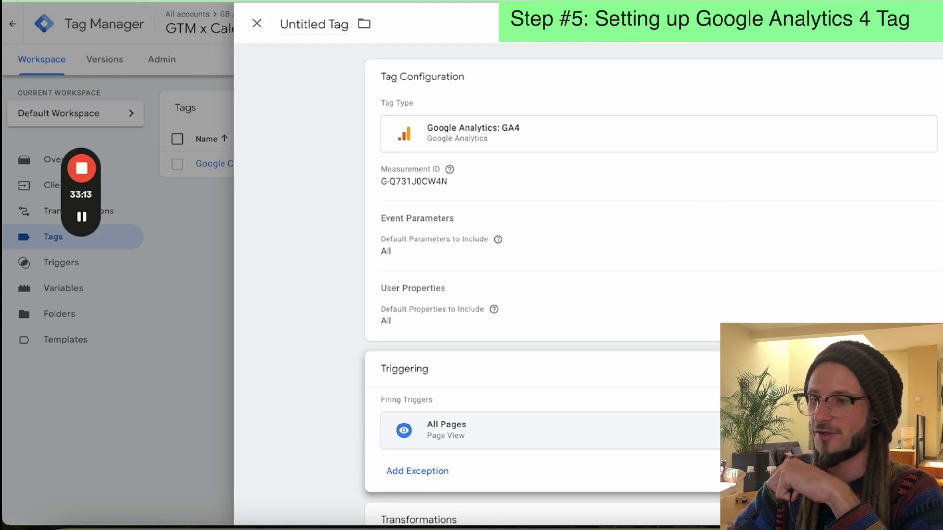
{"action": "scroll", "coordinate": [786, 230], "scroll_direction": "down", "scroll_amount": 2}
{"action": "scroll", "coordinate": [785, 230], "scroll_direction": "up", "scroll_amount": 2}
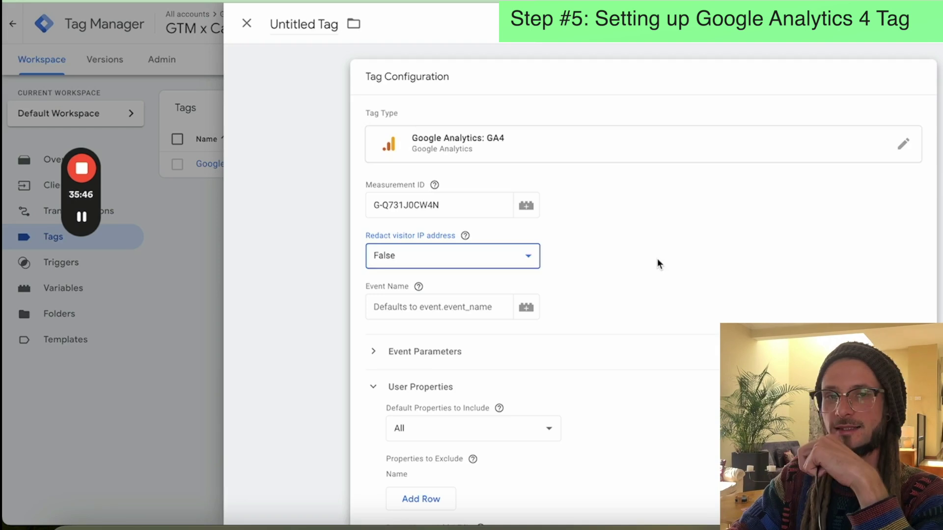
- Try setting Redact visitor IP address to {{Event Name}} and view the suggested event names
{"action": "left_click", "coordinate": [464, 264]}
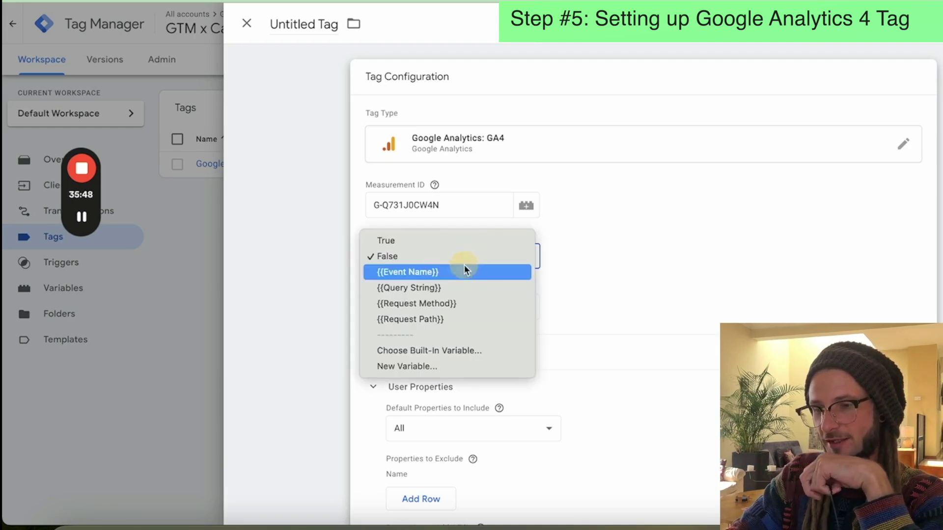
{"action": "left_click", "coordinate": [463, 273]}
{"action": "left_click", "coordinate": [422, 306]}
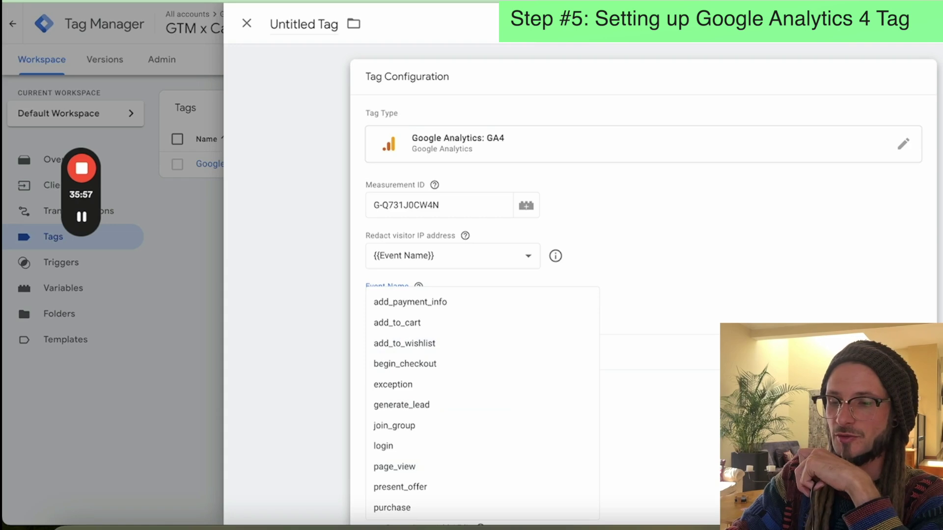
{"action": "key", "text": "Escape"}
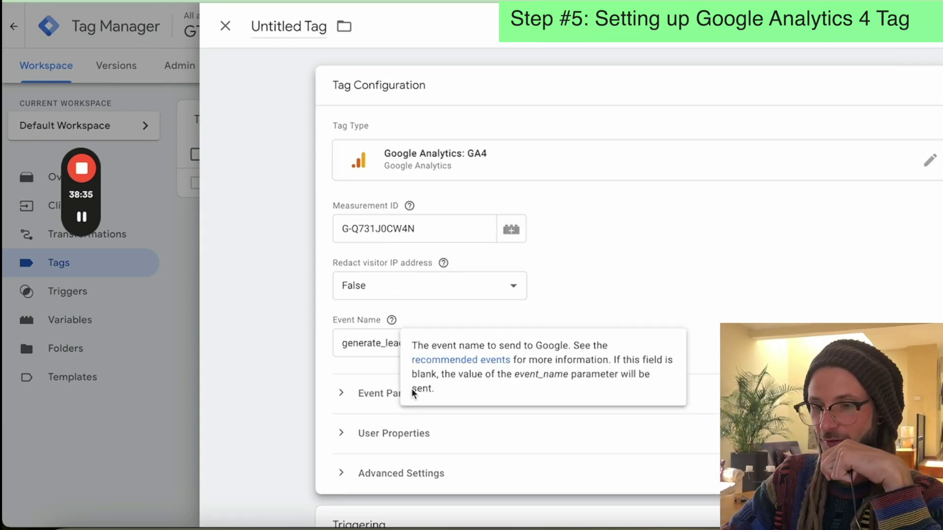
- Choose generate_lead as the GA4 tag's Event Name and open the tag's title for editing
{"action": "left_click", "coordinate": [419, 355]}
{"action": "left_click", "coordinate": [419, 355]}
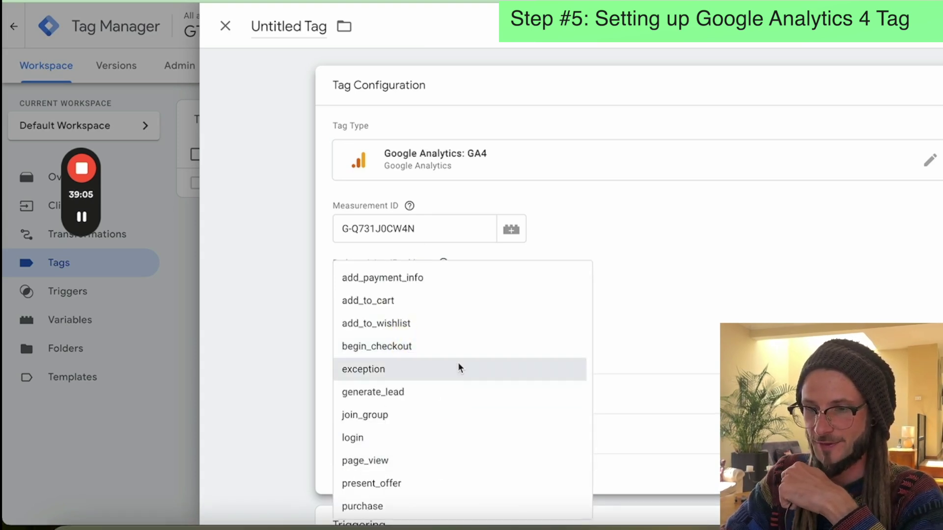
{"action": "scroll", "coordinate": [459, 368], "scroll_direction": "down", "scroll_amount": 2}
{"action": "scroll", "coordinate": [459, 369], "scroll_direction": "up", "scroll_amount": 2}
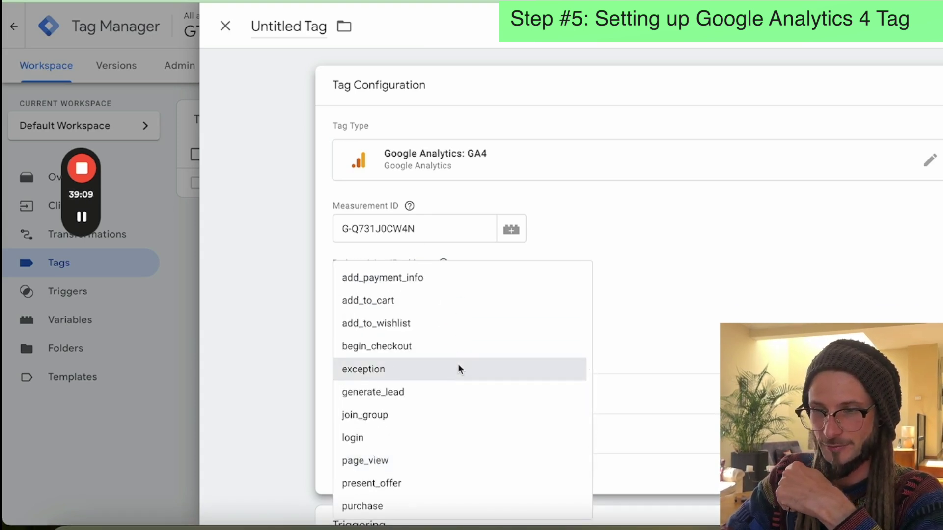
{"action": "scroll", "coordinate": [458, 411], "scroll_direction": "down", "scroll_amount": 1}
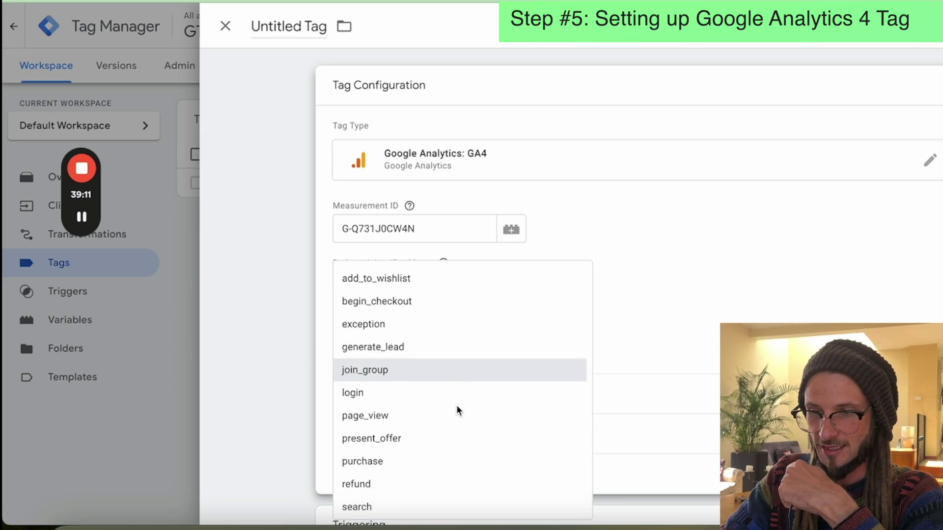
{"action": "left_click", "coordinate": [376, 347]}
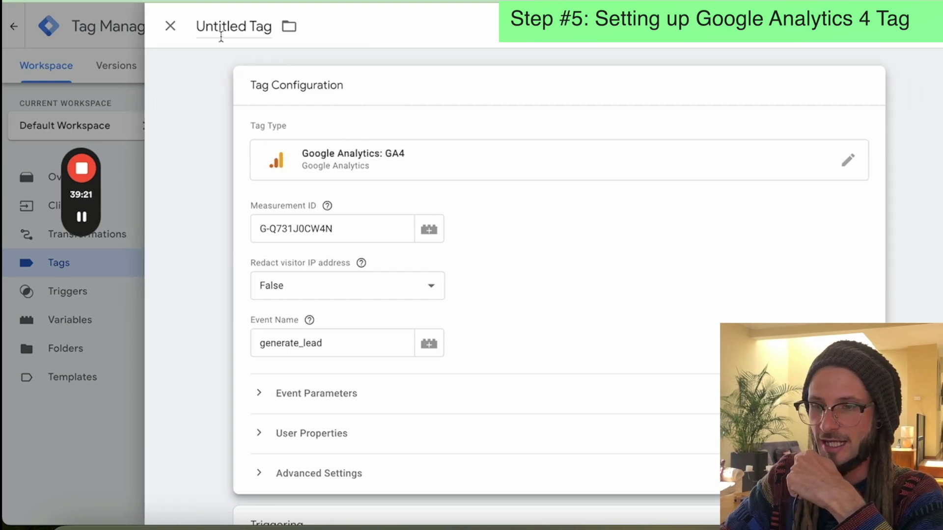
{"action": "left_click", "coordinate": [221, 29]}
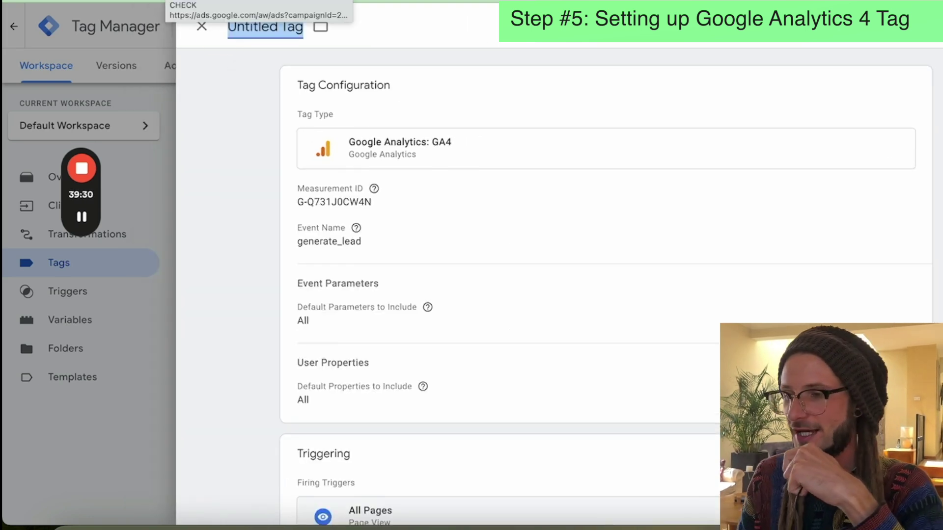
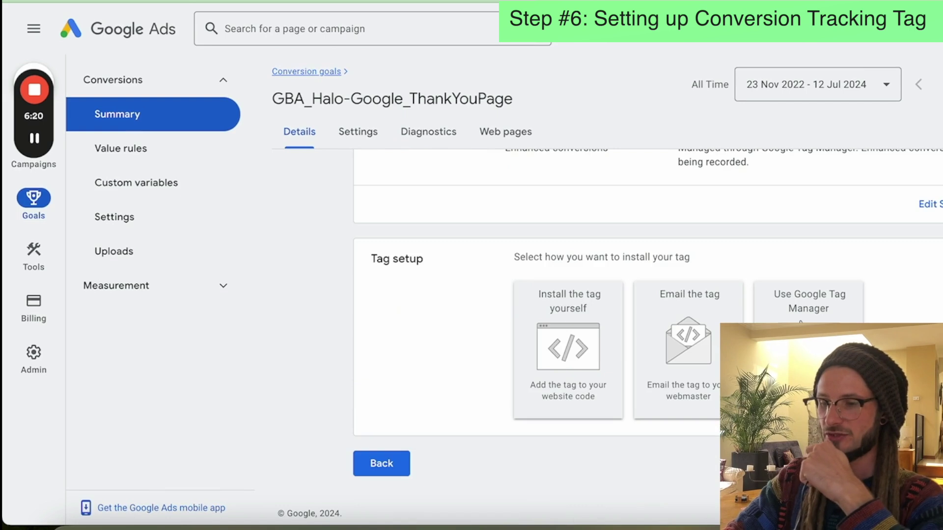
- In Google Ads, show the GBA_Halo-Google_ThankYouPage action's Google Tag Manager instructions and locate its Conversion ID and Conversion label
{"action": "left_click", "coordinate": [800, 322]}
{"action": "scroll", "coordinate": [801, 322], "scroll_direction": "down", "scroll_amount": 3}
{"action": "double_click", "coordinate": [588, 283]}
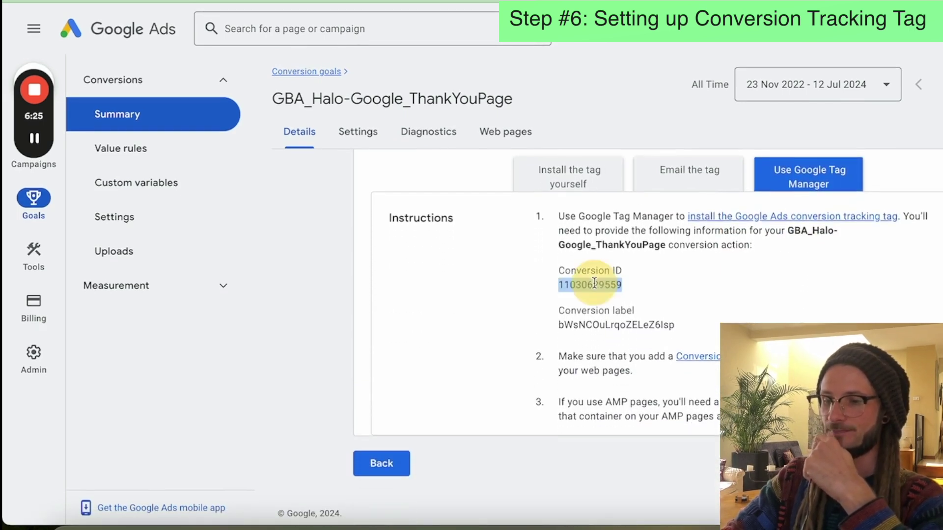
{"action": "double_click", "coordinate": [584, 324]}
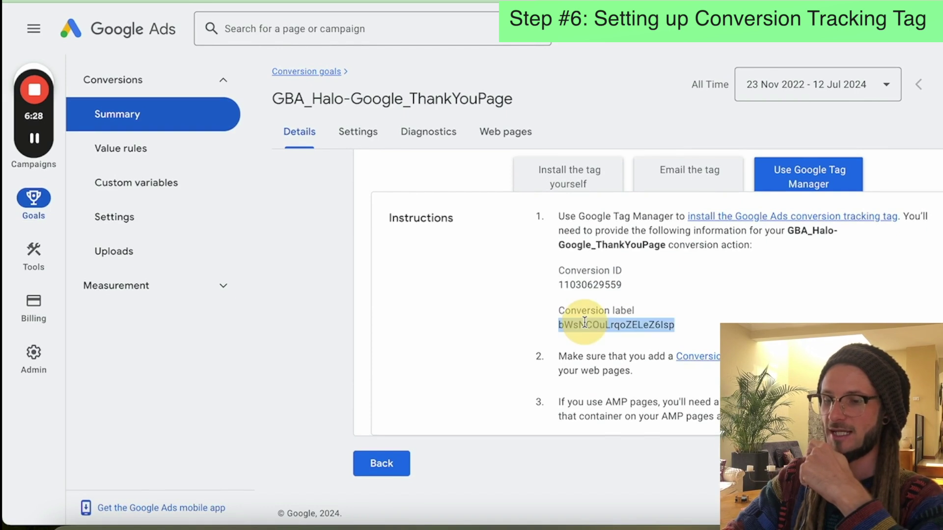
- Copy the Conversion ID and enter it in the Google Ads Conversion Tracking tag in Google Tag Manager
{"action": "double_click", "coordinate": [581, 283]}
{"action": "key", "text": "ctrl+c"}
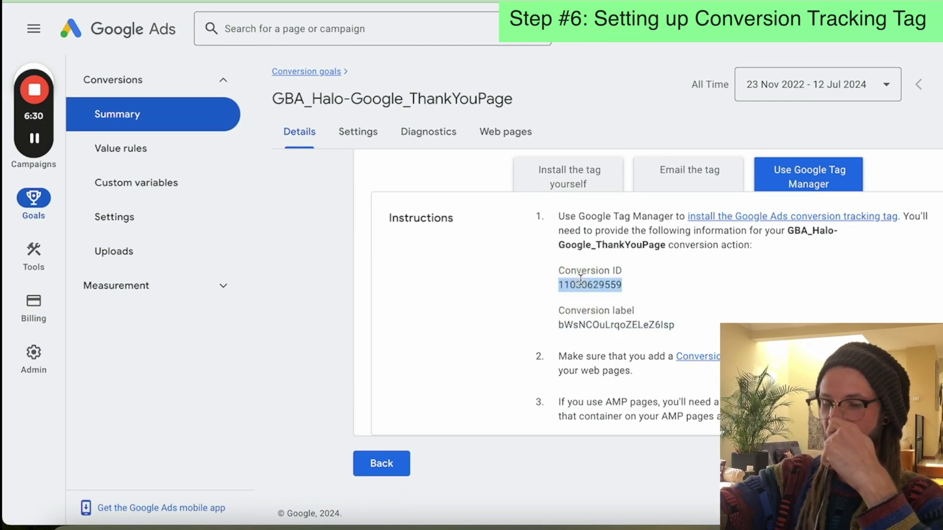
{"action": "key", "text": "alt+Tab"}
{"action": "left_click", "coordinate": [452, 215]}
{"action": "key", "text": "ctrl+v"}
- Copy the Conversion label from Google Ads and enter it as the Conversion Label of the Google Ads Conversion Tracking tag
{"action": "key", "text": "alt+Tab"}
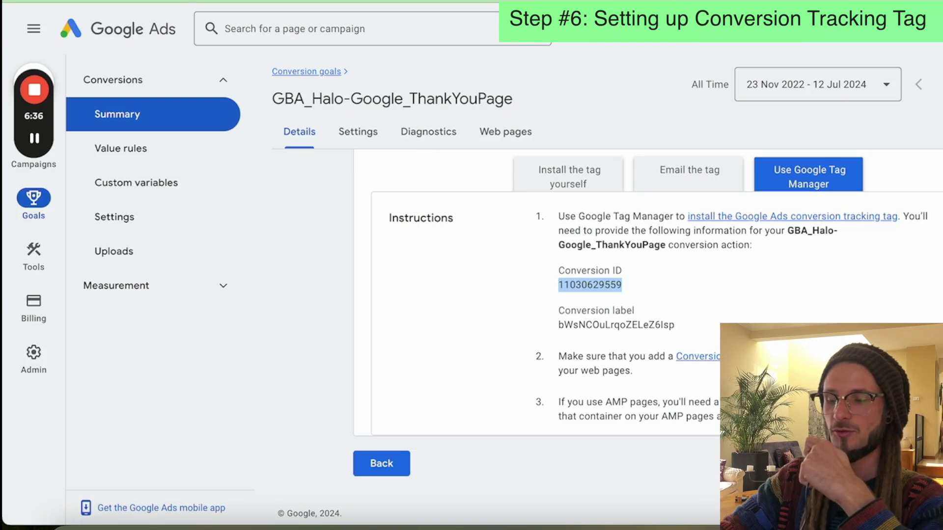
{"action": "double_click", "coordinate": [622, 325]}
{"action": "key", "text": "ctrl+c"}
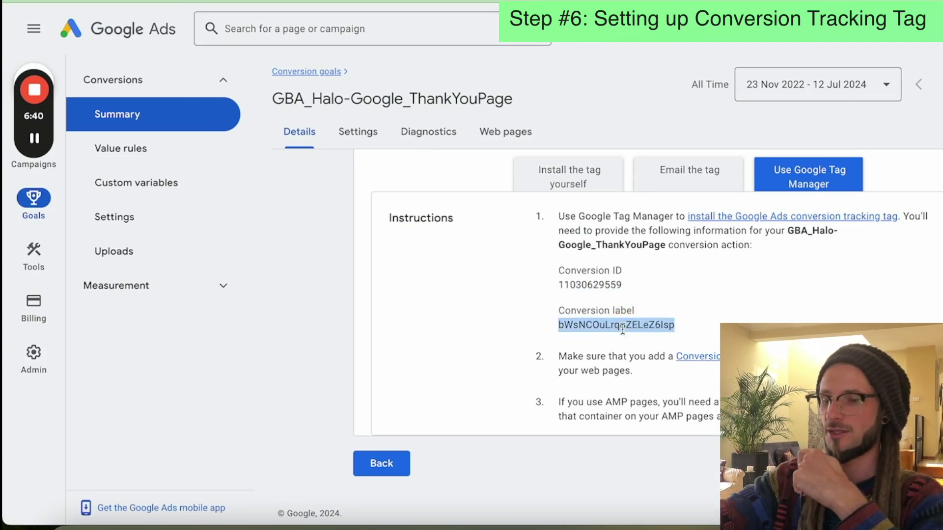
{"action": "key", "text": "alt+Tab"}
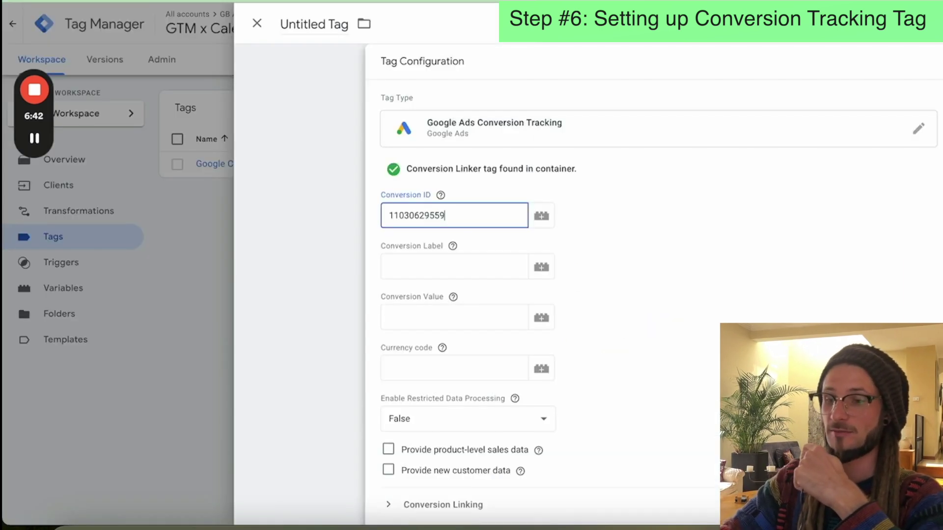
{"action": "left_click", "coordinate": [432, 273]}
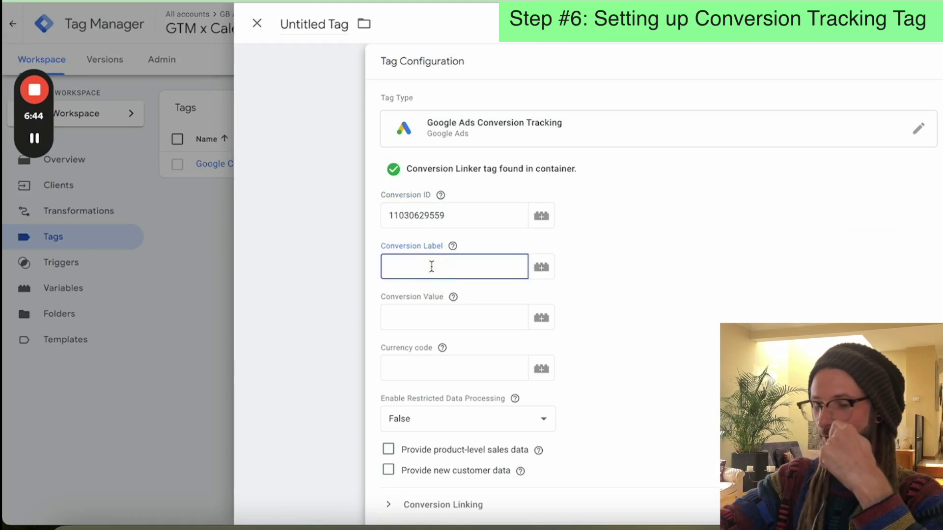
{"action": "key", "text": "ctrl+v"}
{"action": "left_click", "coordinate": [719, 267]}
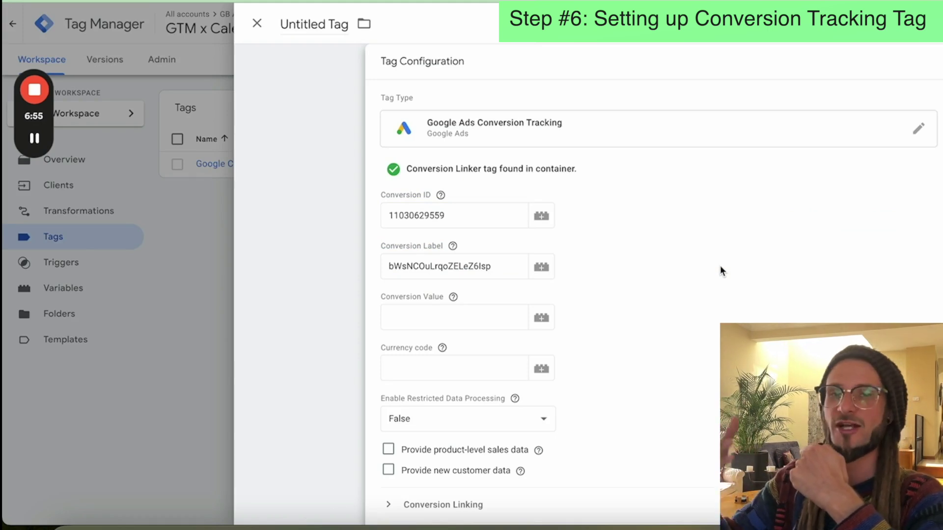
{"action": "left_click", "coordinate": [477, 267]}
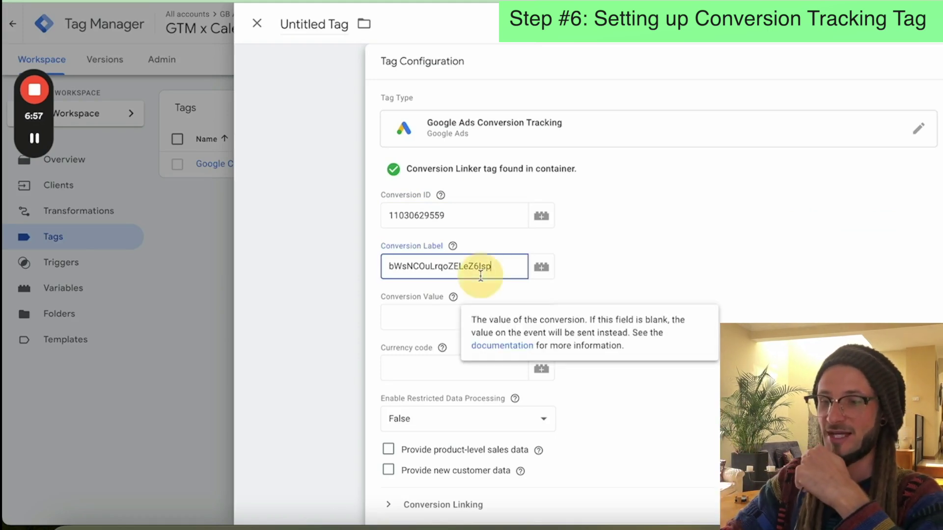
- Check the tag's Conversion ID and Conversion Label against the Google Tag Manager instructions in Google Ads
{"action": "double_click", "coordinate": [480, 275]}
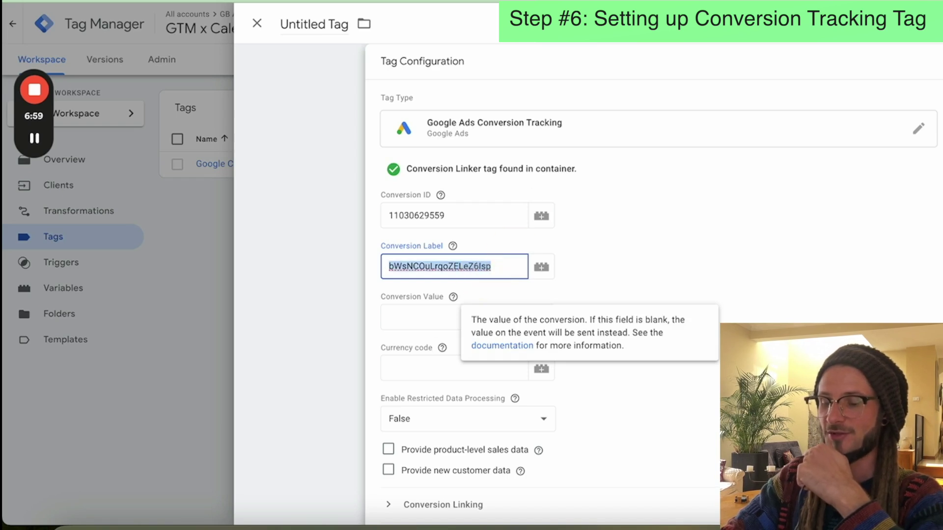
{"action": "key", "text": "alt+Tab"}
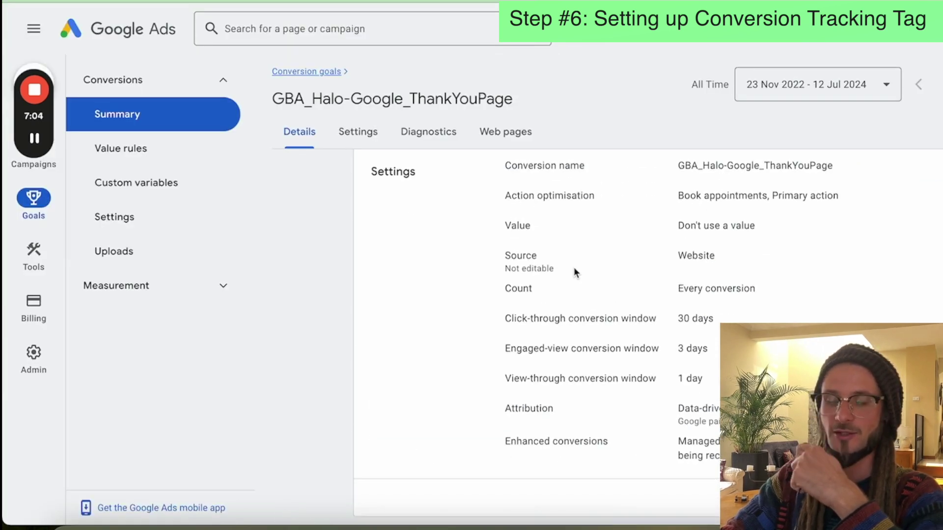
{"action": "scroll", "coordinate": [573, 268], "scroll_direction": "down", "scroll_amount": 5}
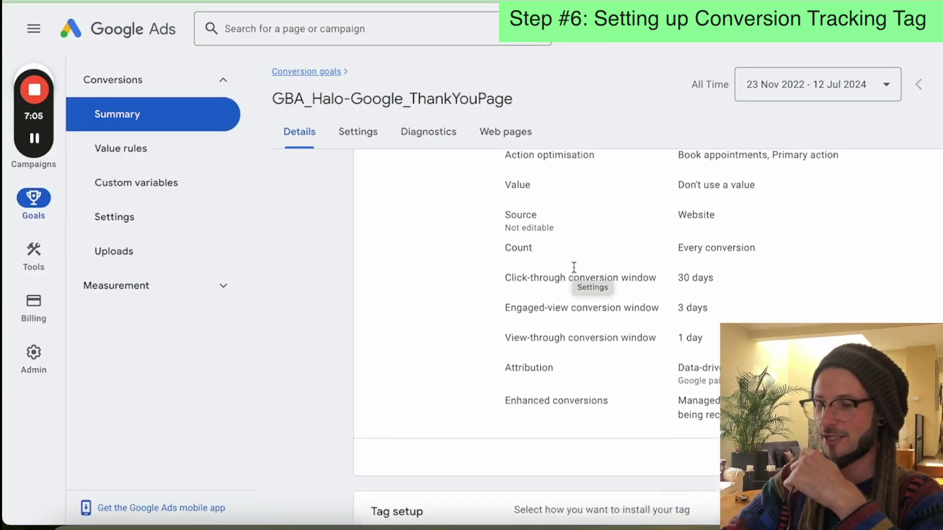
{"action": "scroll", "coordinate": [573, 267], "scroll_direction": "down", "scroll_amount": 2}
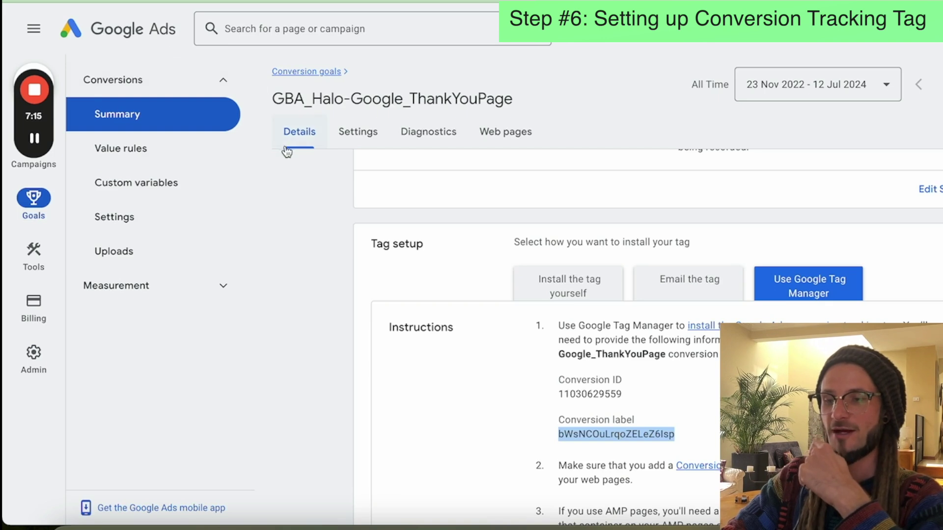
{"action": "double_click", "coordinate": [602, 394]}
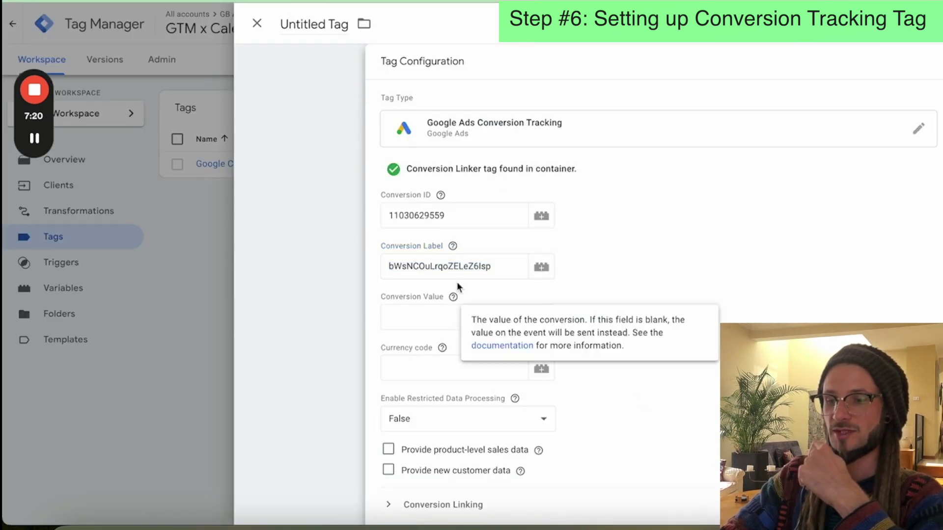
{"action": "double_click", "coordinate": [452, 266]}
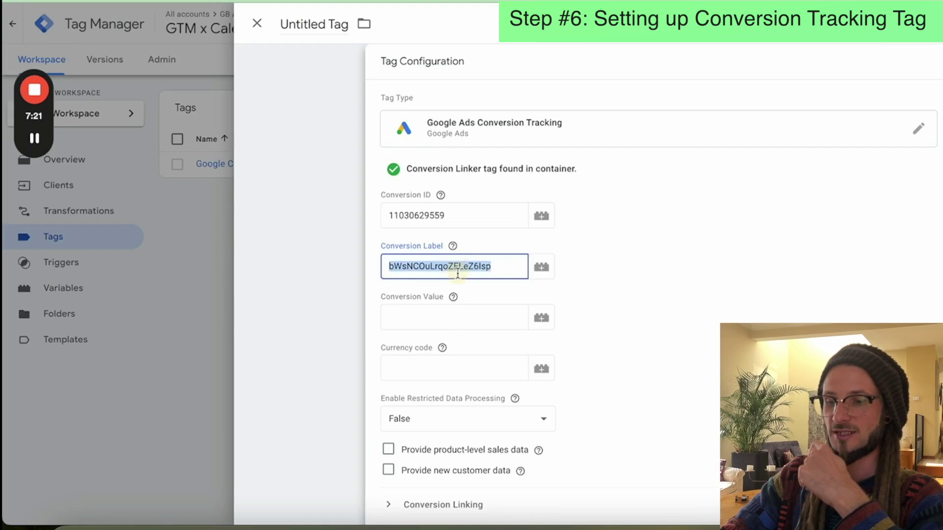
- Finish the tag's configuration, name it Google Ads Conversion Tracking and save it without a firing trigger
{"action": "scroll", "coordinate": [456, 275], "scroll_direction": "down", "scroll_amount": 1}
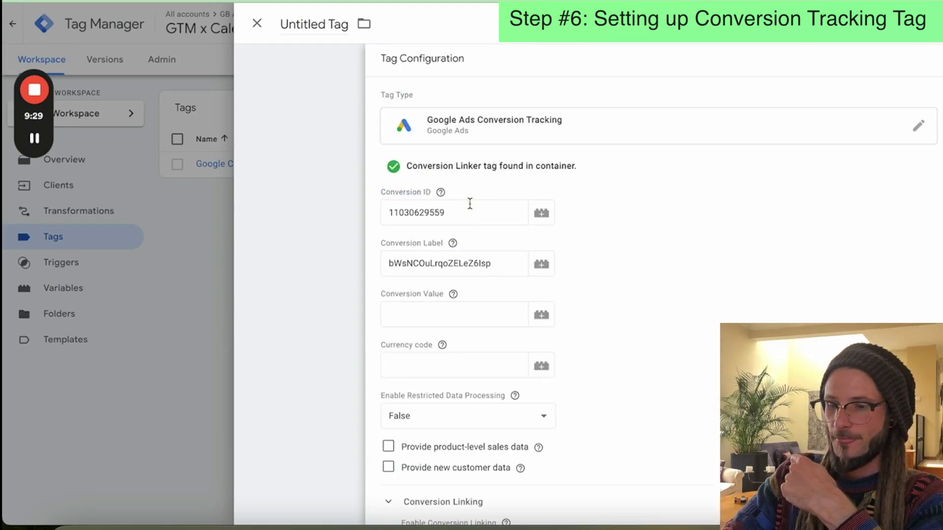
{"action": "scroll", "coordinate": [469, 203], "scroll_direction": "down", "scroll_amount": 3}
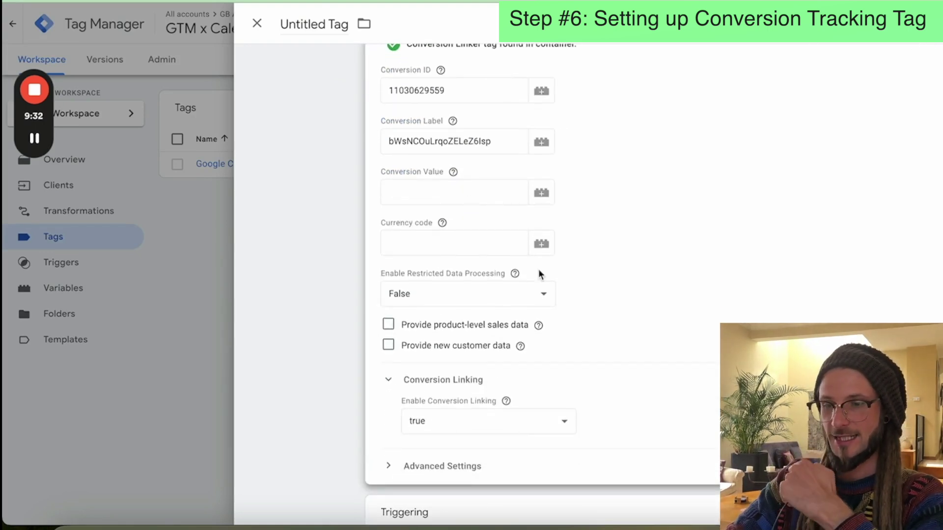
{"action": "left_click", "coordinate": [328, 411]}
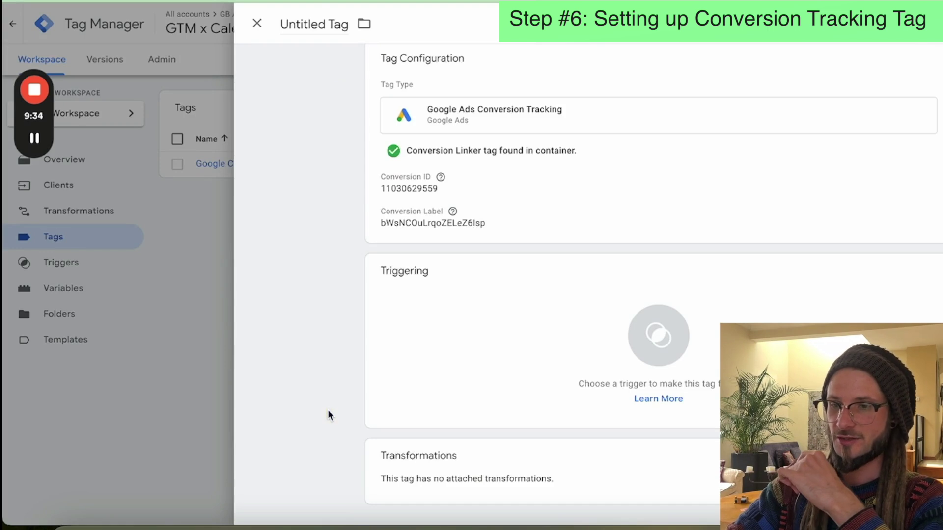
{"action": "left_click", "coordinate": [317, 25]}
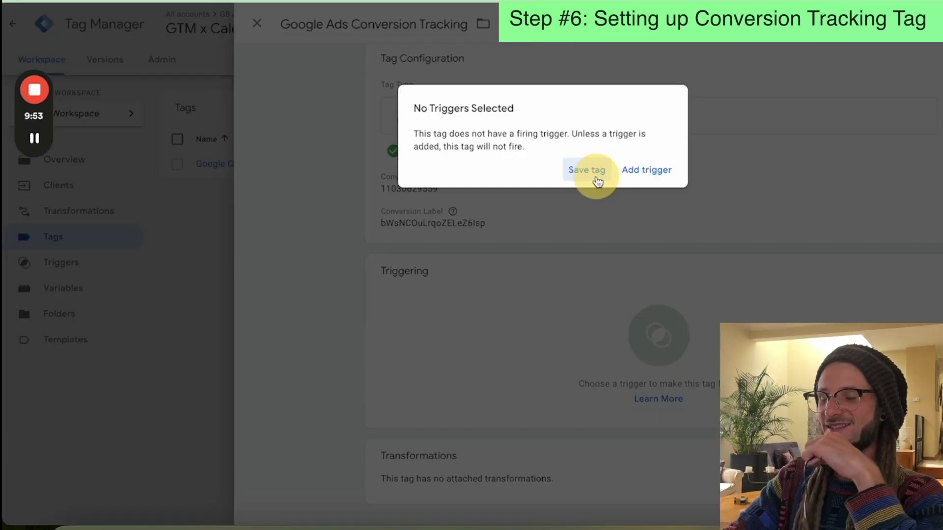
{"action": "left_click", "coordinate": [592, 173]}
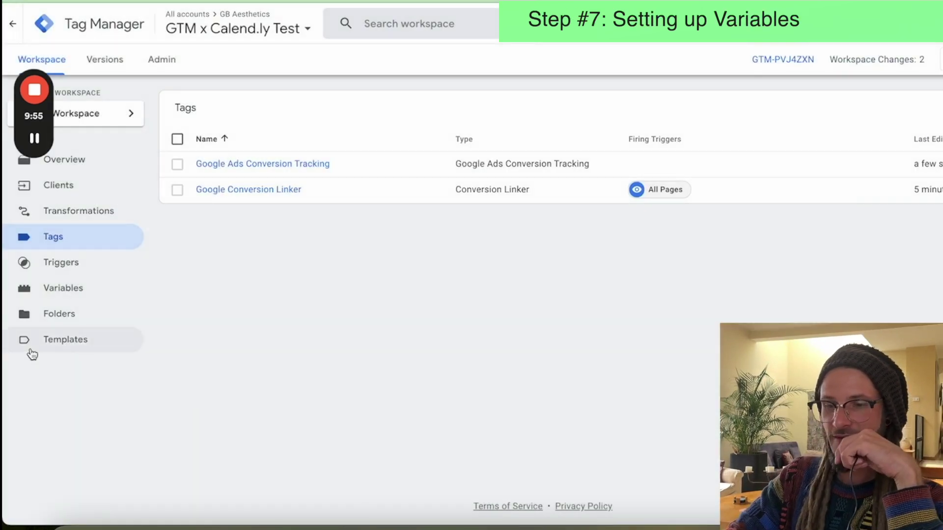
- Review the workspace's variables and built-in variable settings and return to the tags list
{"action": "left_click", "coordinate": [77, 290]}
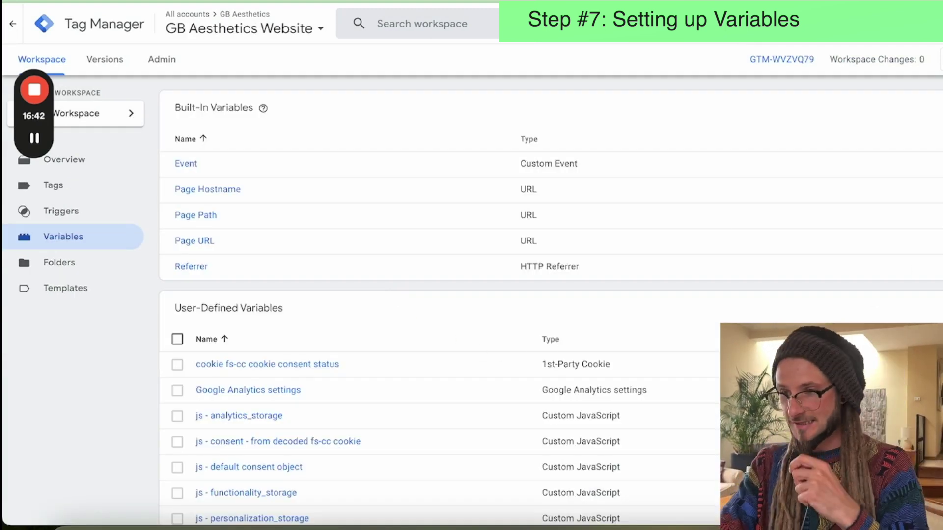
{"action": "left_click", "coordinate": [935, 108]}
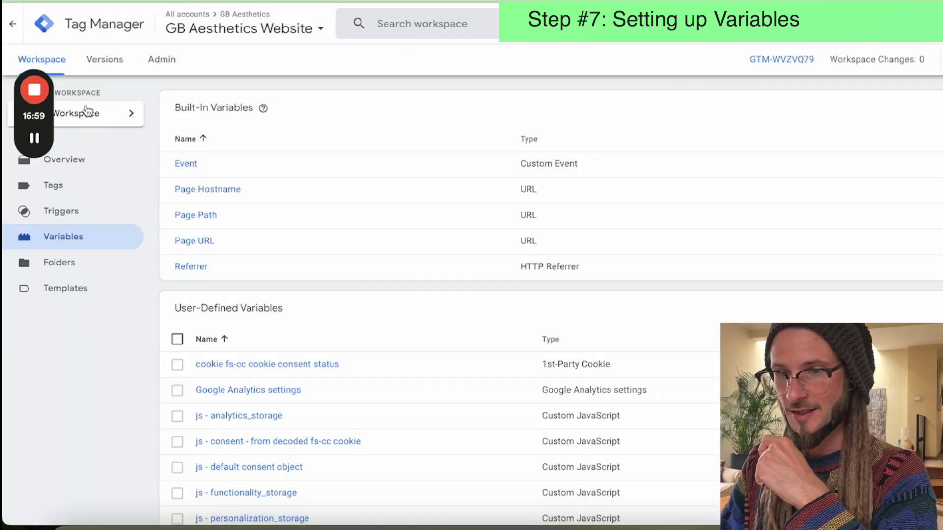
{"action": "left_click", "coordinate": [598, 232]}
{"action": "left_click", "coordinate": [95, 195]}
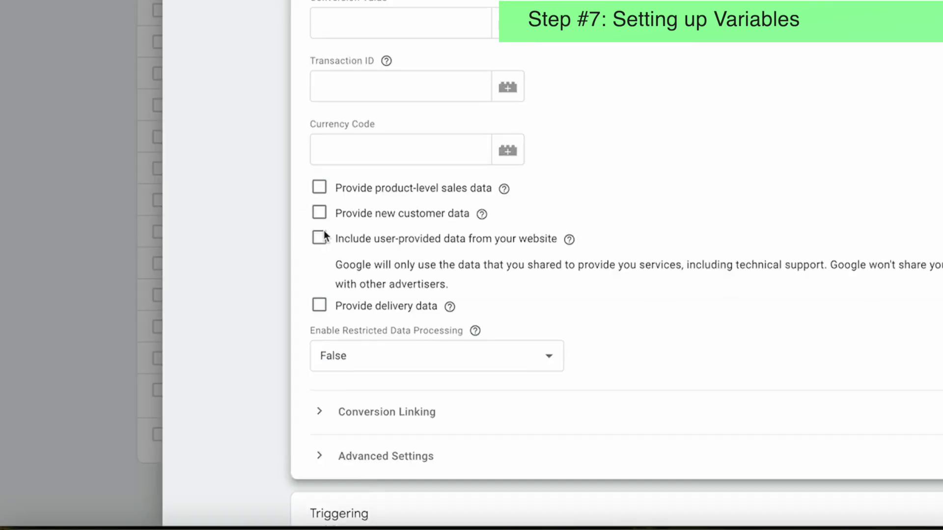
- Include user-provided data from the website in the Google Ads Conversion Tracking tag, using the {{User-Provided Data}} variable
{"action": "scroll", "coordinate": [317, 260], "scroll_direction": "up", "scroll_amount": 1}
{"action": "left_click", "coordinate": [324, 259]}
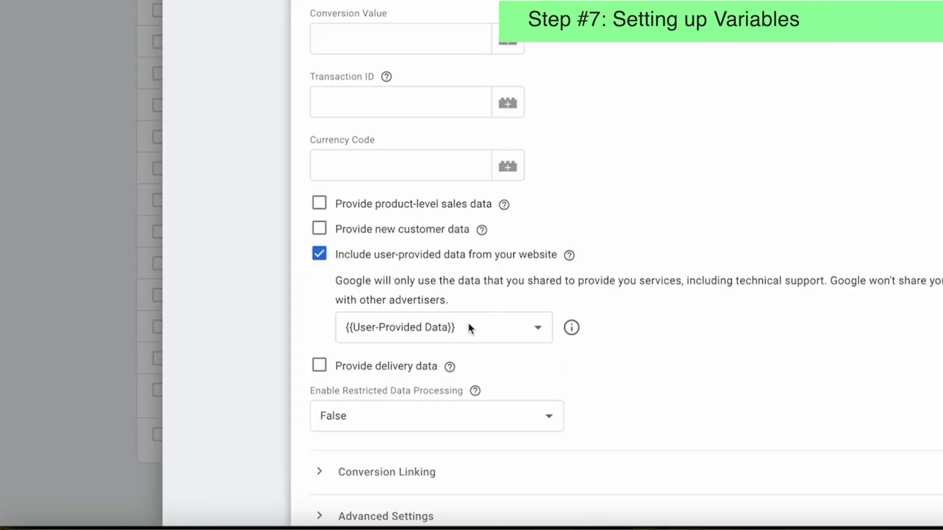
{"action": "left_click", "coordinate": [469, 328]}
{"action": "left_click", "coordinate": [459, 309]}
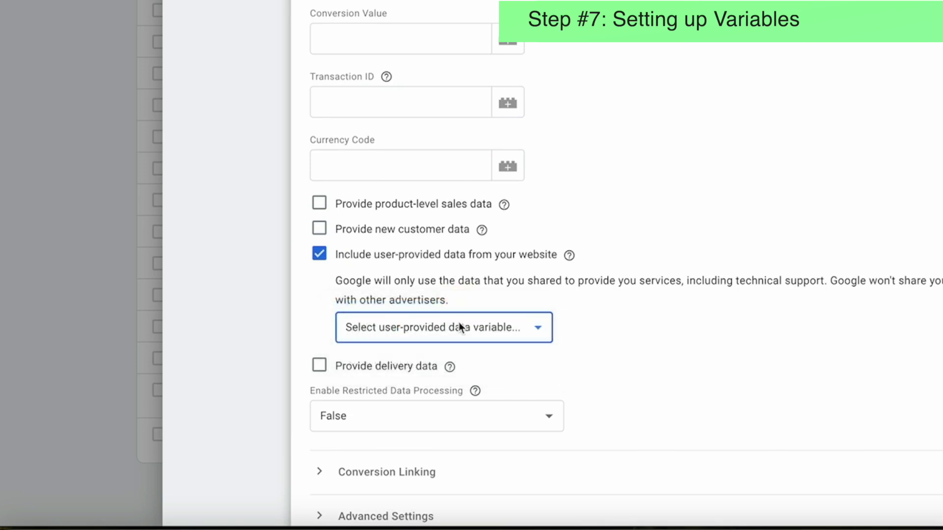
{"action": "left_click", "coordinate": [460, 327]}
{"action": "left_click", "coordinate": [393, 351]}
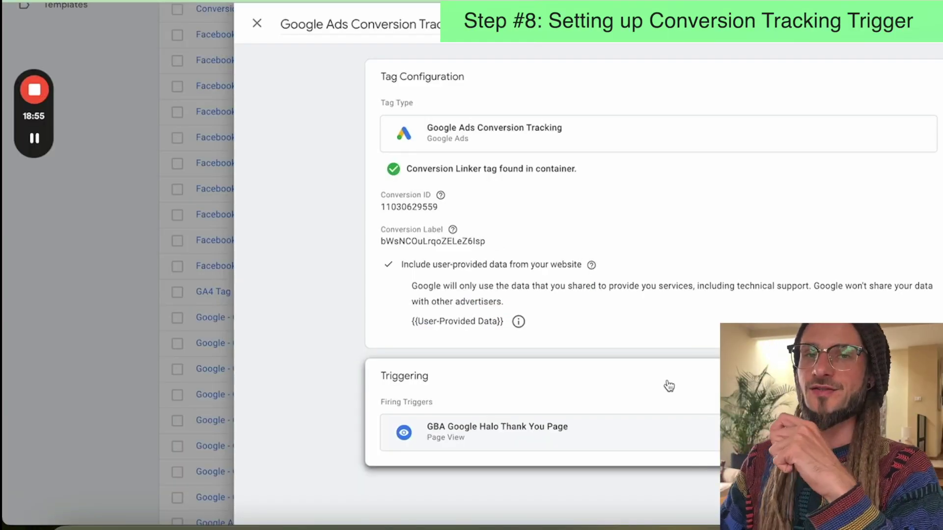
- Create a new trigger for the conversion tracking tag with Page View as its trigger type
{"action": "left_click", "coordinate": [669, 387]}
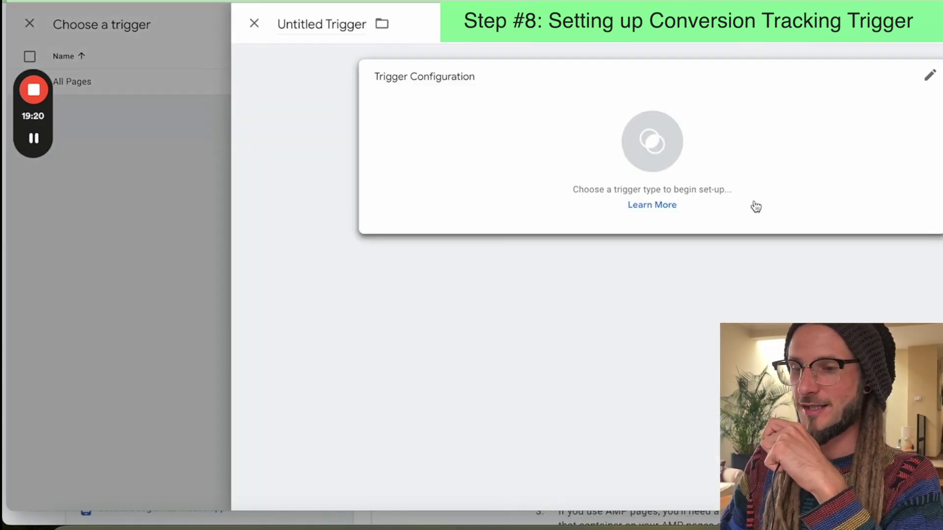
{"action": "left_click", "coordinate": [538, 154]}
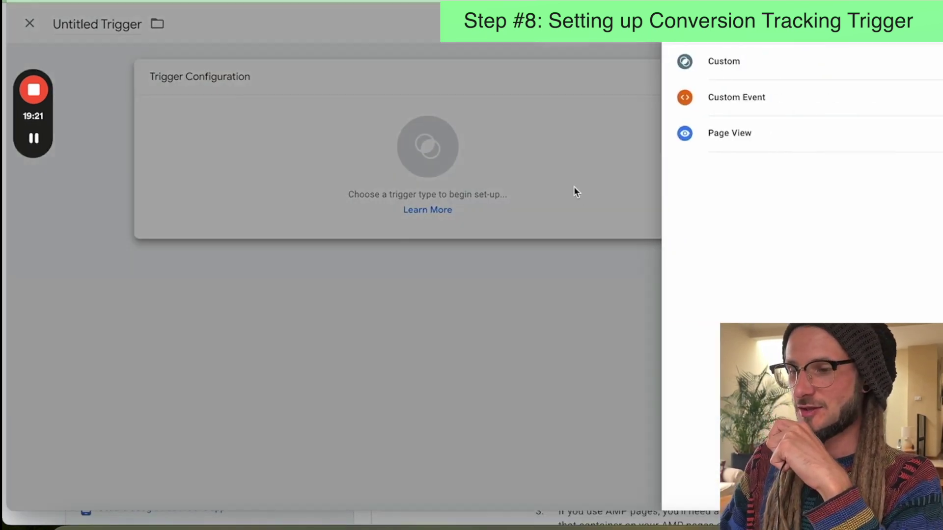
{"action": "left_click", "coordinate": [789, 143]}
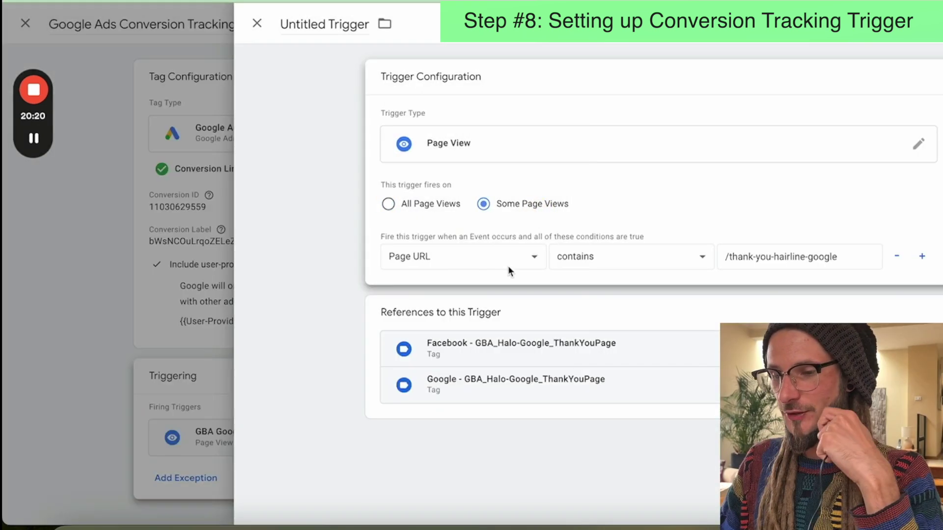
{"action": "left_click", "coordinate": [503, 259]}
{"action": "left_click", "coordinate": [678, 227]}
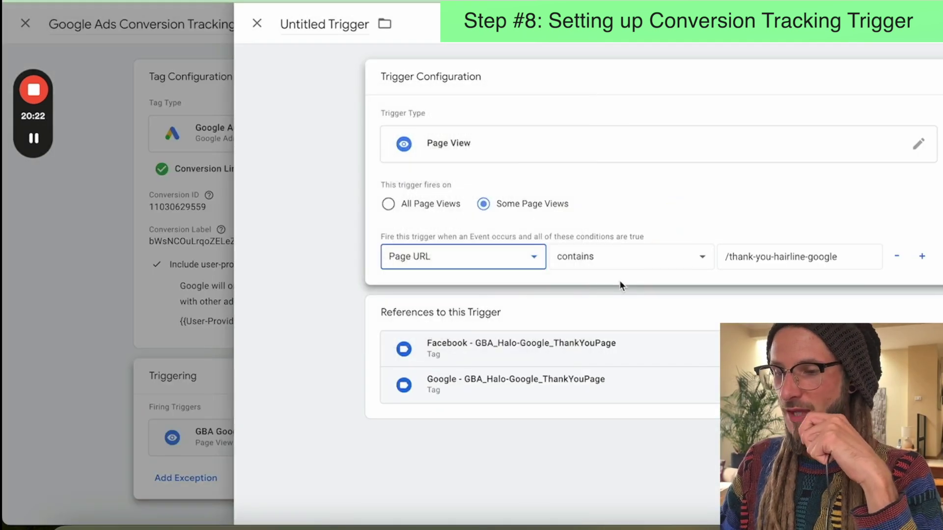
{"action": "left_click", "coordinate": [601, 264]}
{"action": "left_click", "coordinate": [841, 256]}
{"action": "triple_click", "coordinate": [841, 257]}
{"action": "key", "text": "BackSpace"}
{"action": "key", "text": "ctrl+Tab"}
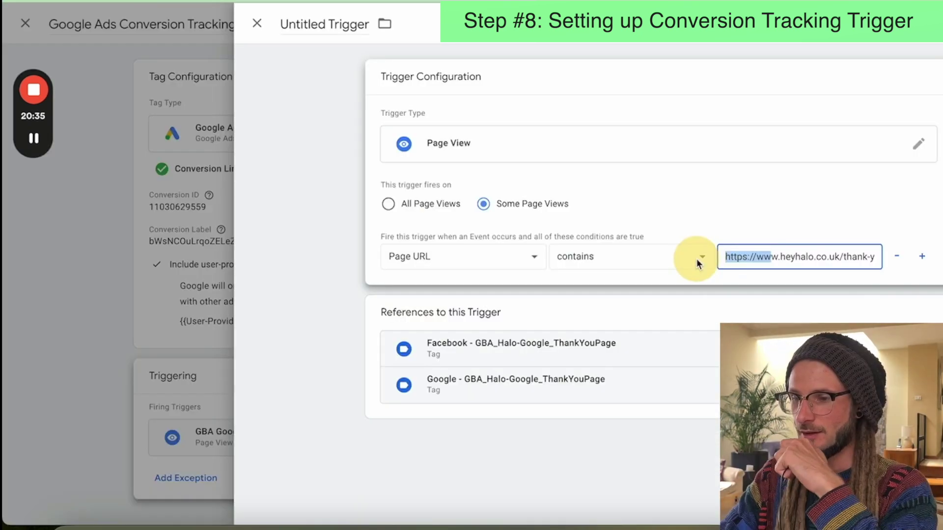
{"action": "key", "text": "BackSpace"}
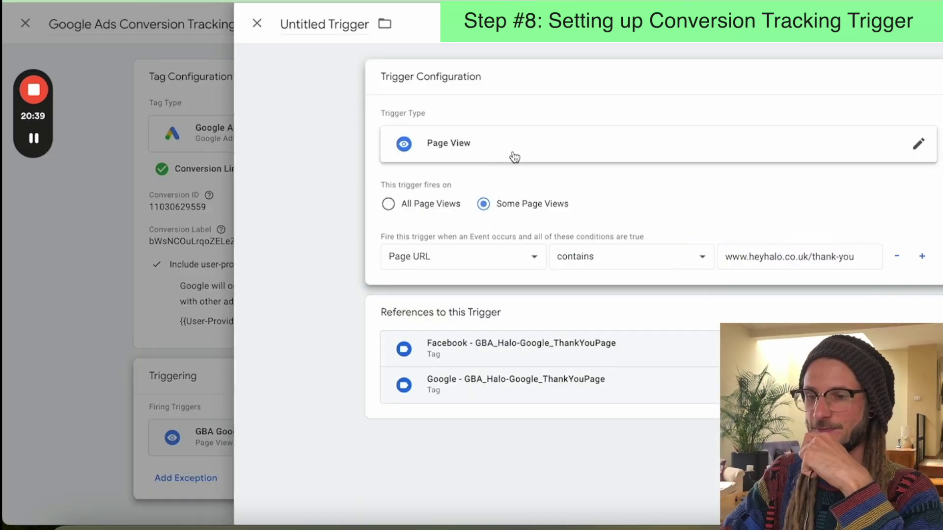
{"action": "left_click", "coordinate": [302, 28]}
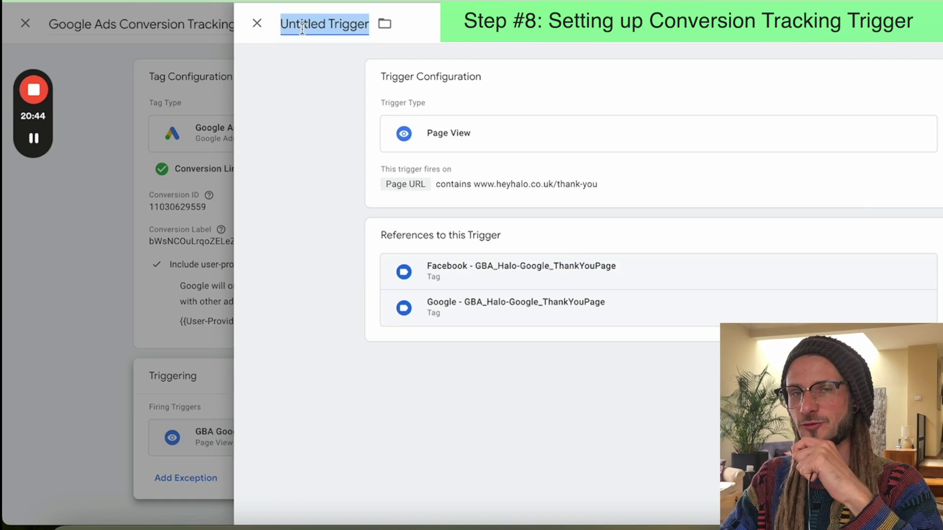
{"action": "type", "text": "Thank You Page Trigger"}
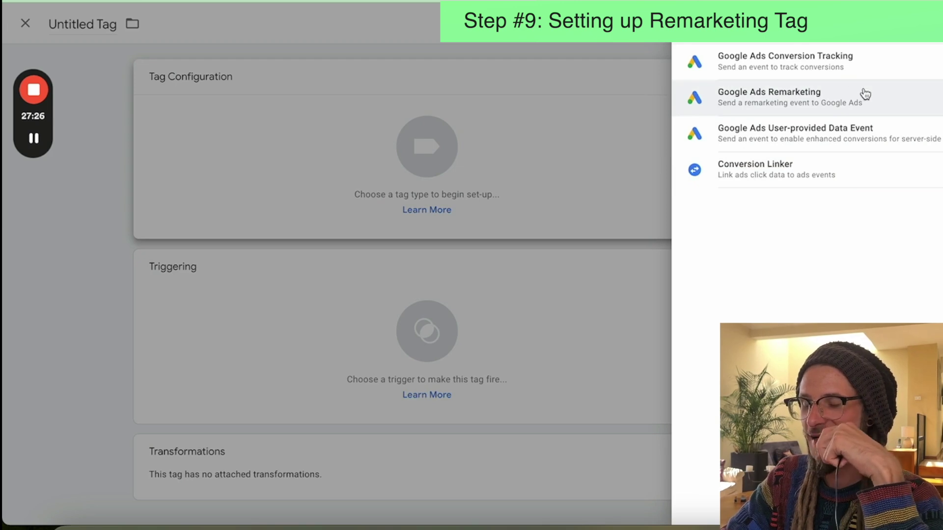
- Choose Google Ads Remarketing as the new tag's type
{"action": "left_click", "coordinate": [761, 109]}
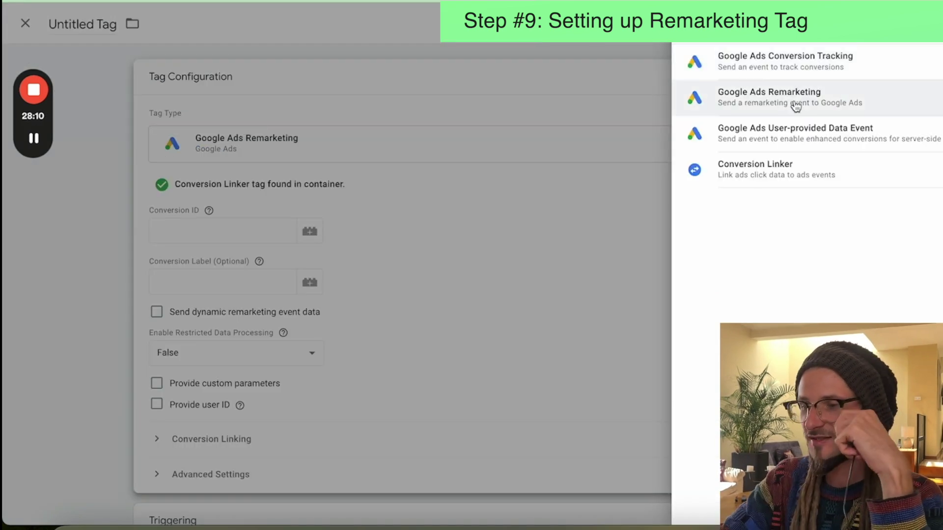
{"action": "left_click", "coordinate": [794, 99]}
{"action": "mouse_move", "coordinate": [490, 259]}
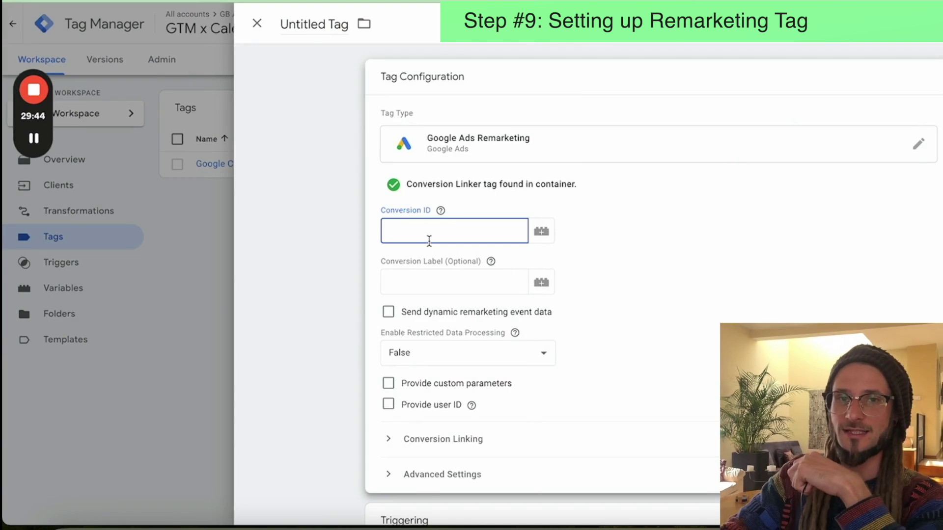
- Get the Conversion ID from the Google Ads instructions for the remarketing tag's Conversion ID field
{"action": "left_click", "coordinate": [437, 236]}
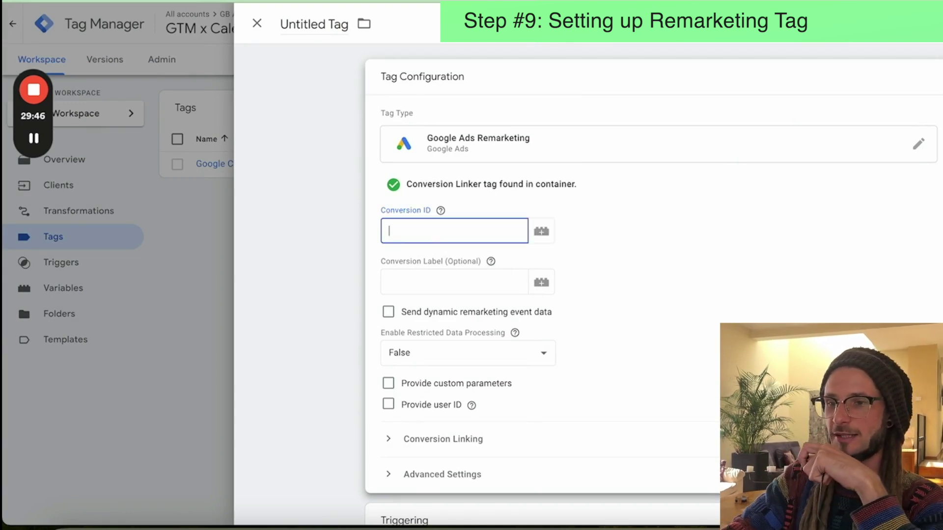
{"action": "key", "text": "alt+Tab"}
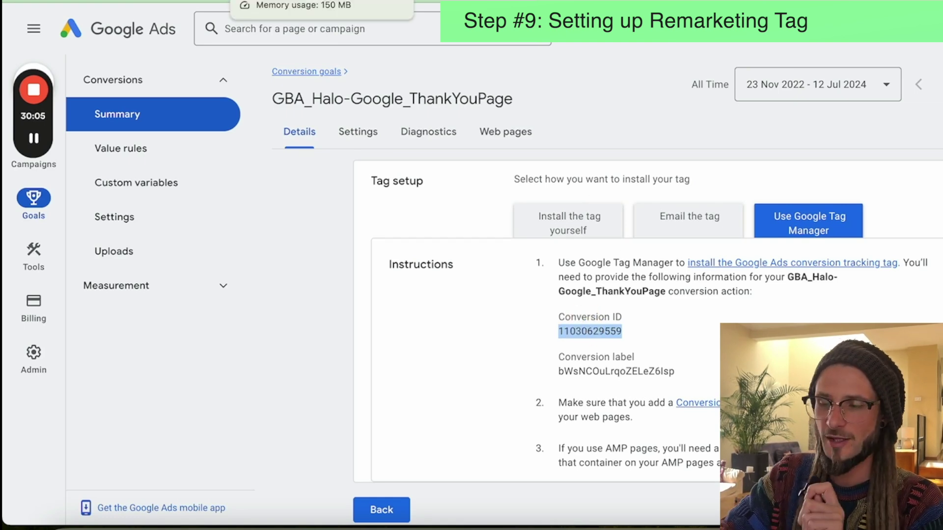
{"action": "left_click", "coordinate": [275, 2]}
{"action": "left_click", "coordinate": [546, 370]}
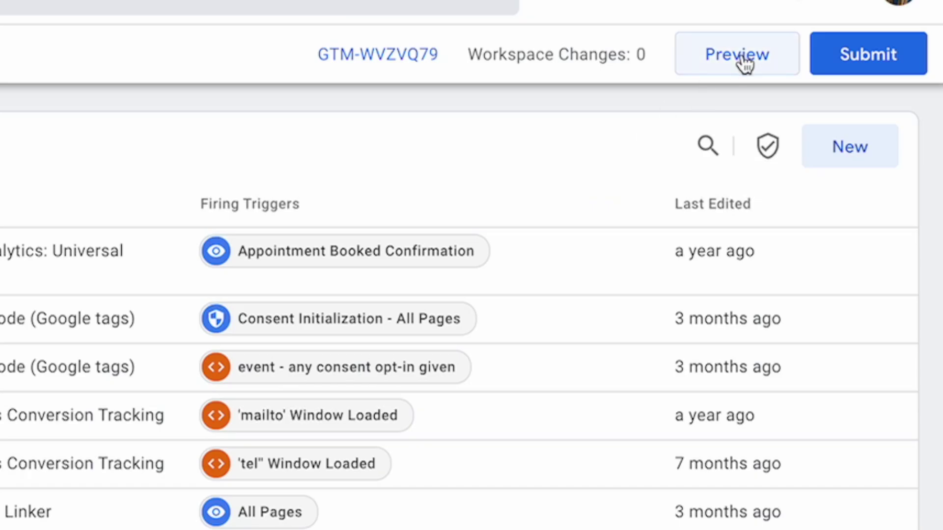
{"action": "left_click", "coordinate": [744, 58]}
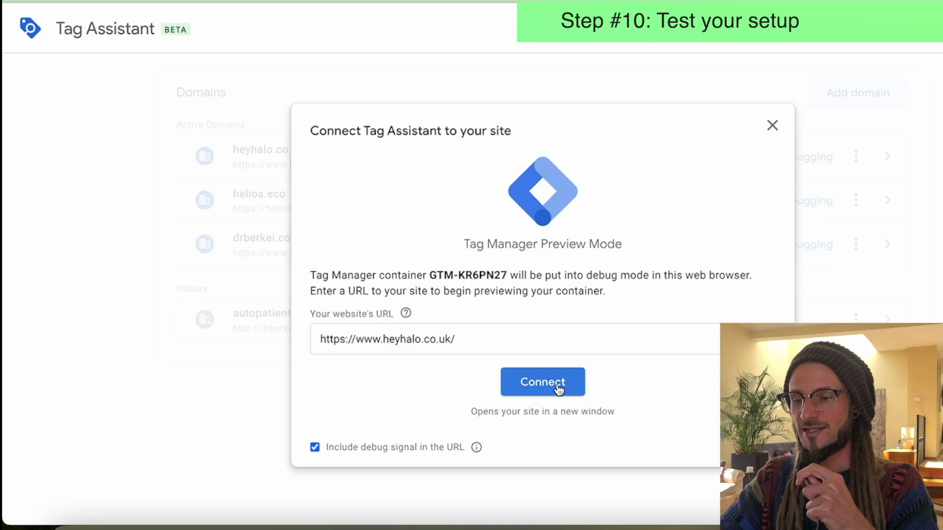
{"action": "left_click", "coordinate": [558, 385]}
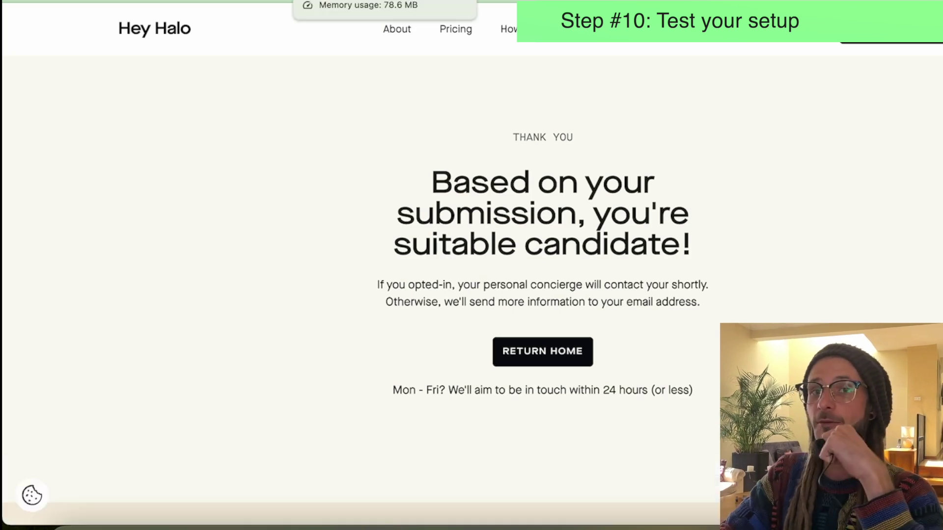
{"action": "left_click", "coordinate": [366, 7]}
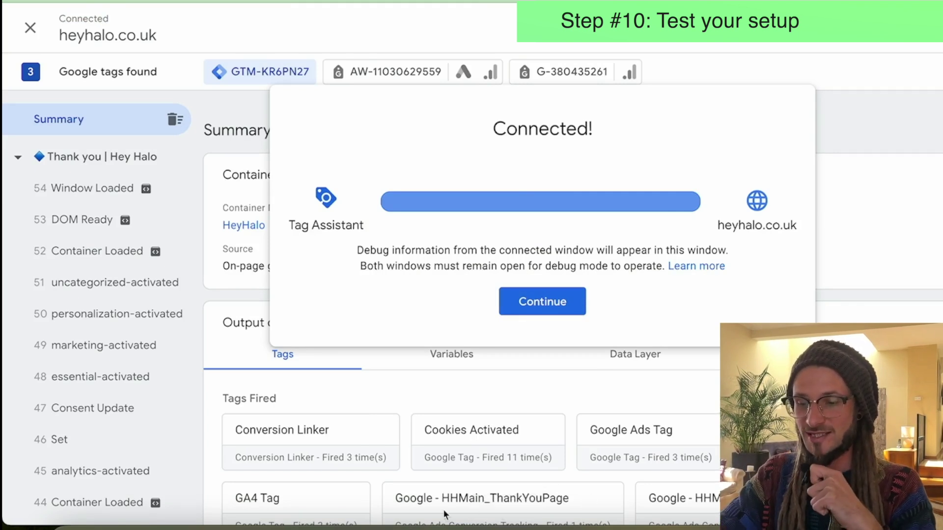
{"action": "left_click", "coordinate": [545, 516]}
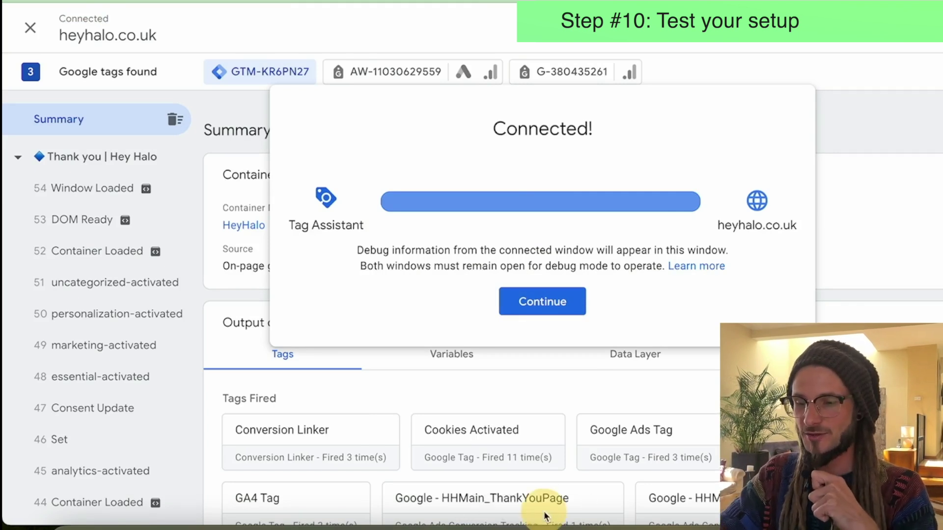
- Examine the container's Tags Fired and Tags Not Fired lists in the Tag Assistant summary
{"action": "scroll", "coordinate": [275, 417], "scroll_direction": "down", "scroll_amount": 1}
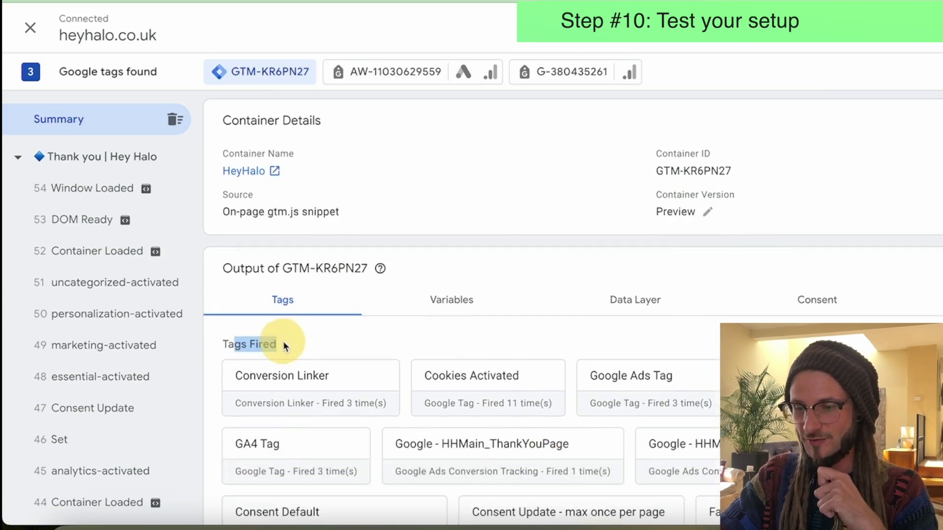
{"action": "scroll", "coordinate": [287, 341], "scroll_direction": "down", "scroll_amount": 3}
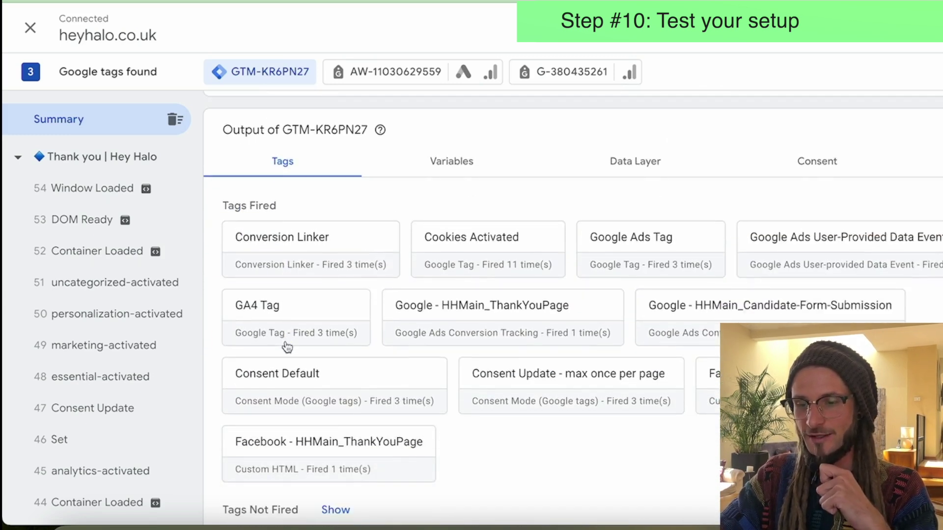
{"action": "scroll", "coordinate": [287, 341], "scroll_direction": "down", "scroll_amount": 1}
{"action": "scroll", "coordinate": [236, 468], "scroll_direction": "up", "scroll_amount": 1}
{"action": "left_click_drag", "start_coordinate": [236, 467], "coordinate": [256, 514]}
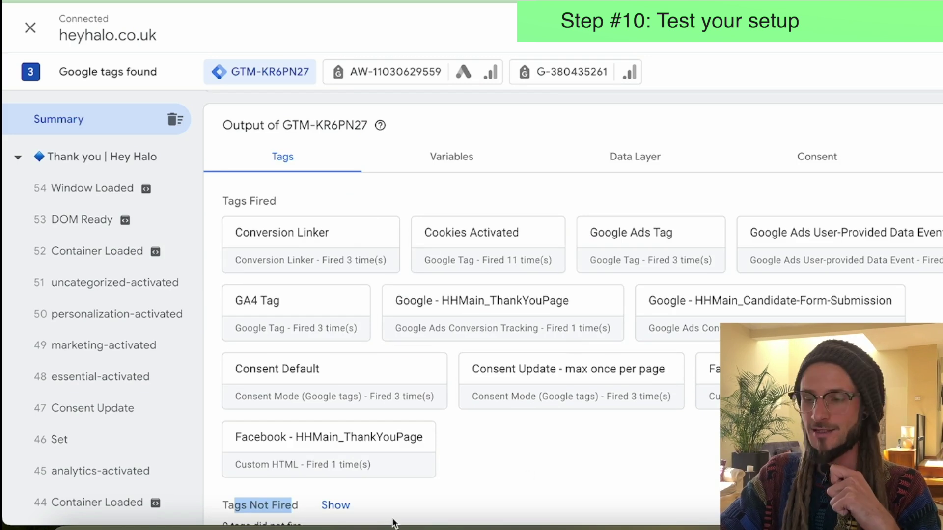
{"action": "left_click", "coordinate": [237, 511]}
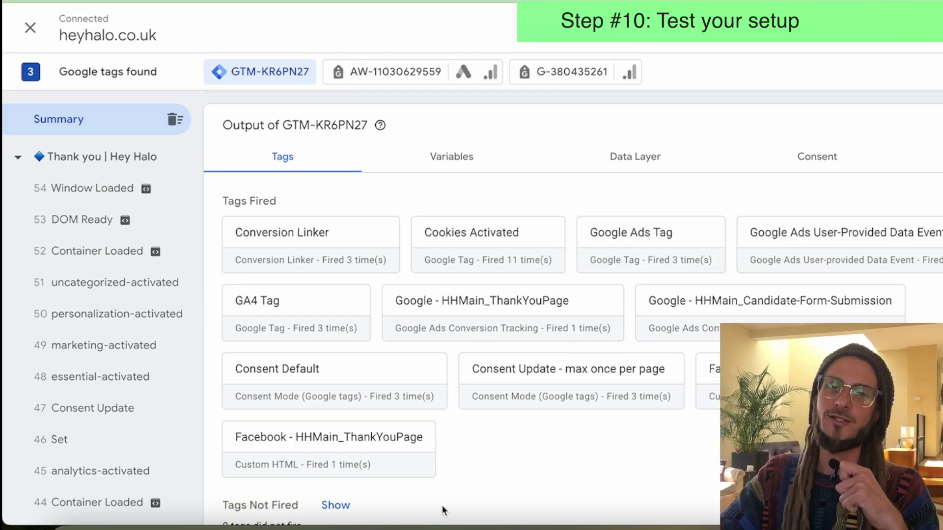
{"action": "scroll", "coordinate": [441, 505], "scroll_direction": "up", "scroll_amount": 1}
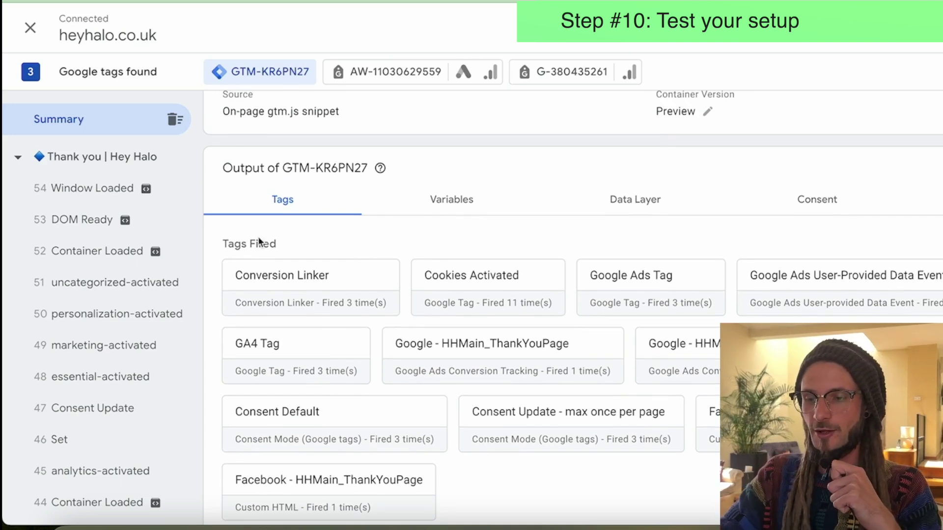
{"action": "triple_click", "coordinate": [291, 248]}
{"action": "left_click", "coordinate": [293, 249]}
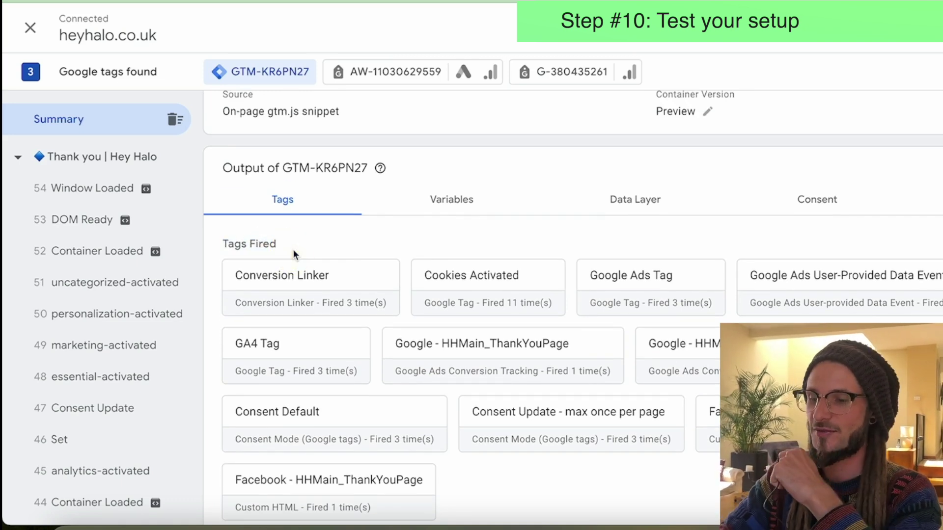